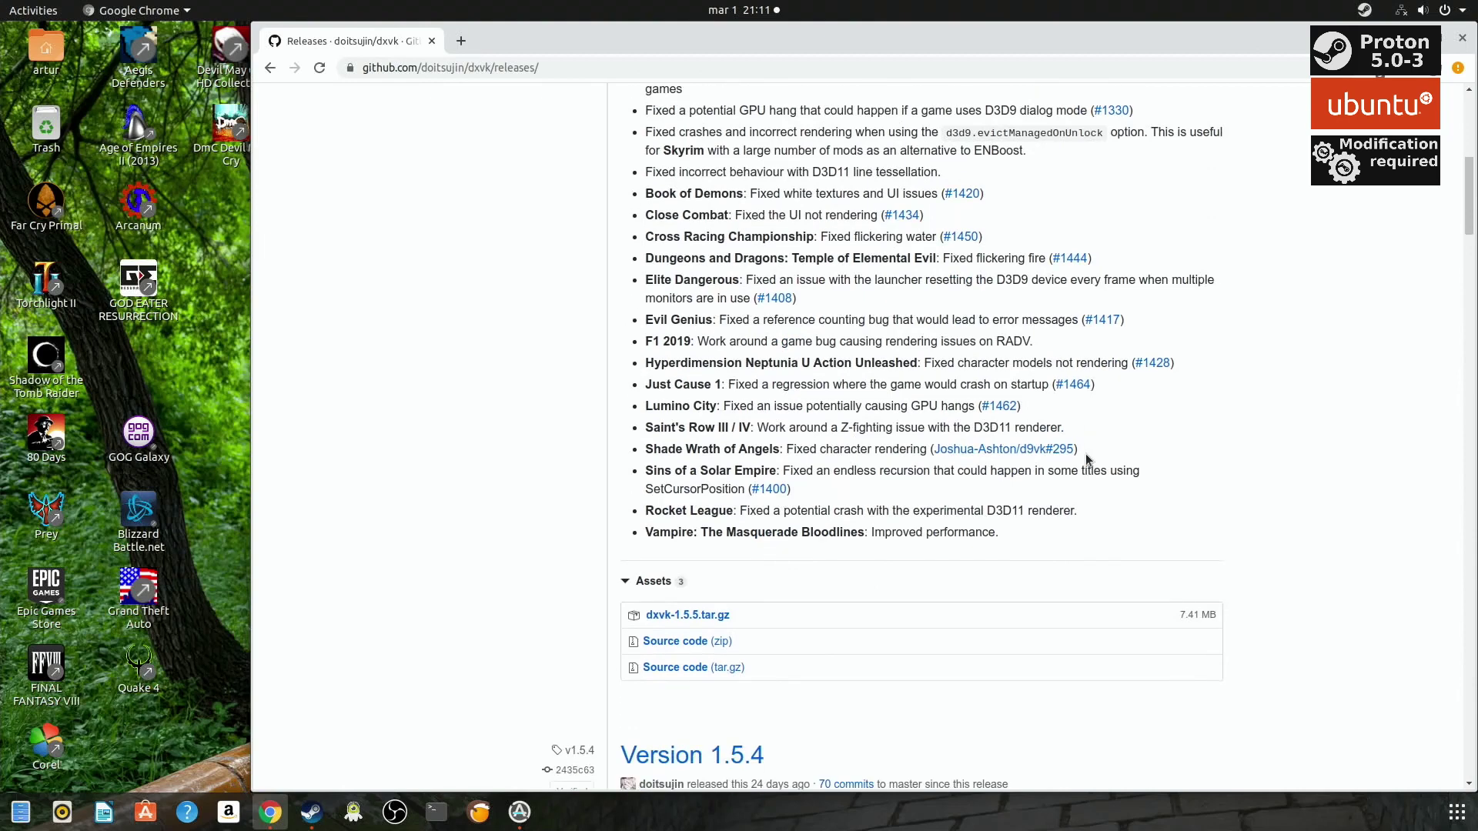
Step: Download dxvk-1.5.5.tar.gz from the Version 1.5.5 assets on the DXVK releases page
{"action": "scroll", "coordinate": [1089, 461], "scroll_direction": "down", "scroll_amount": 9}
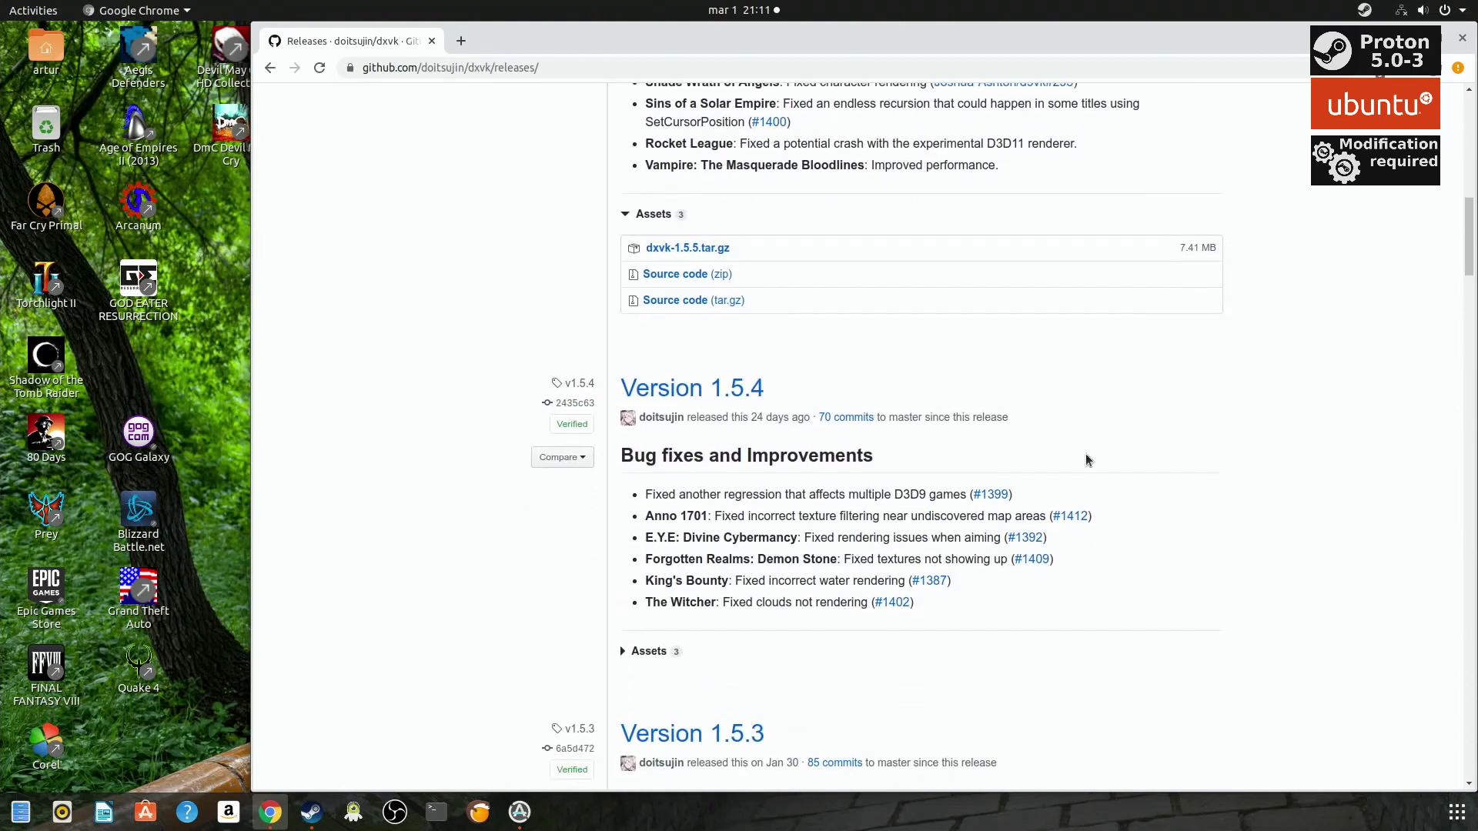
{"action": "left_click", "coordinate": [695, 248]}
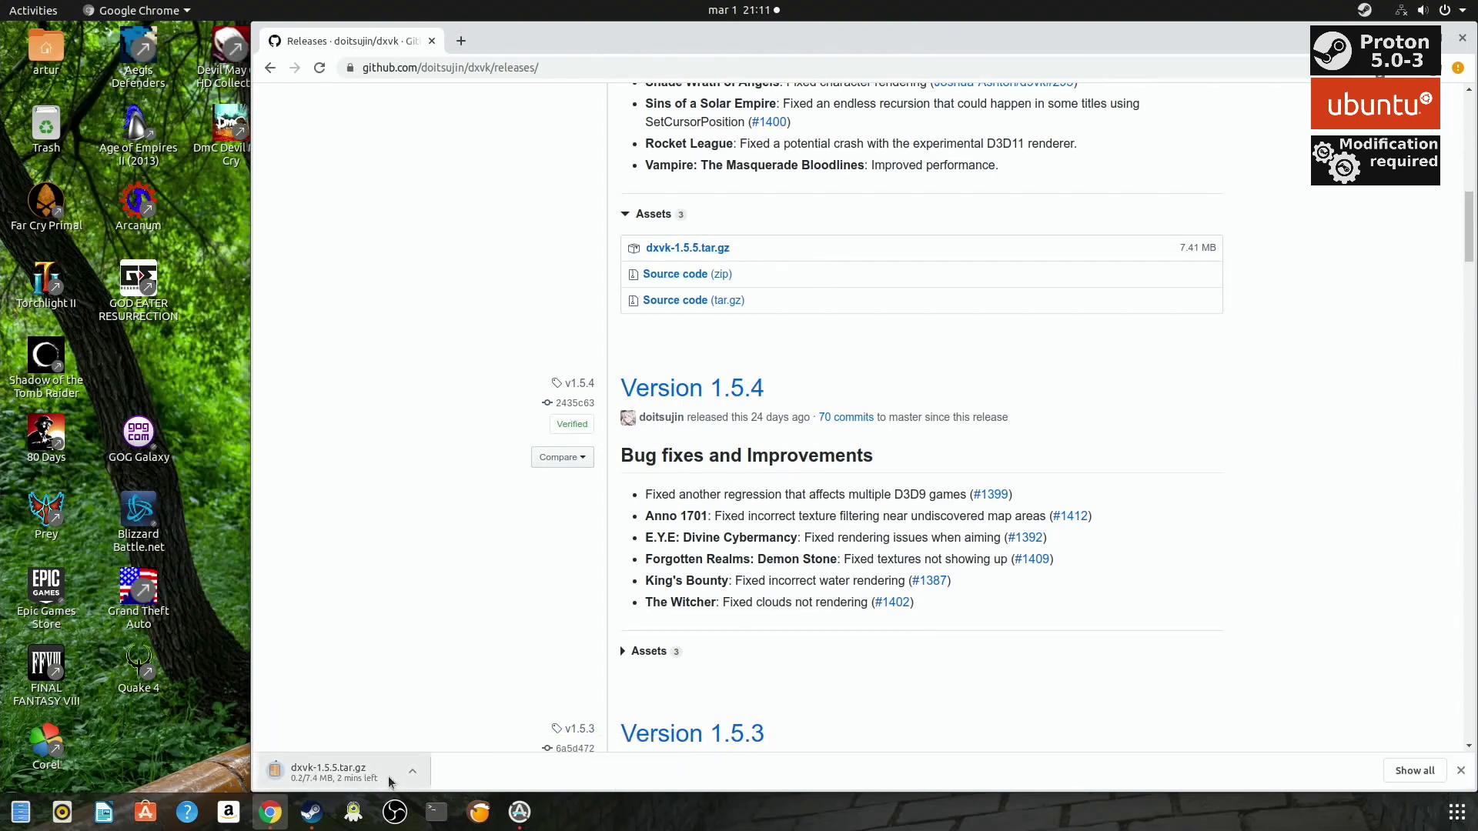
Step: Switch to the Files app, enlarge its window, and open the .steam/steam/steamapps/common folder in Home
{"action": "left_click", "coordinate": [21, 814]}
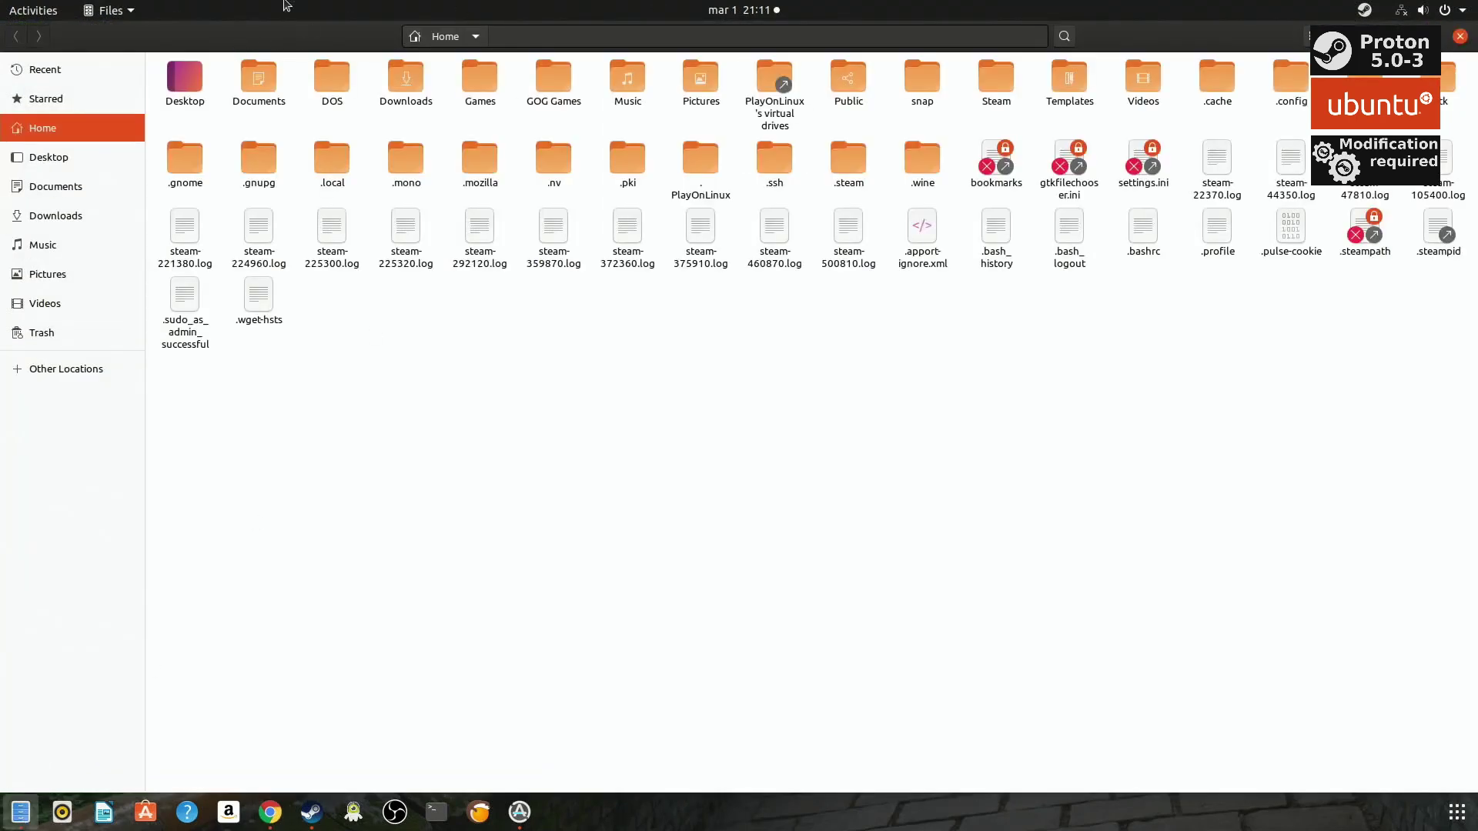
{"action": "mouse_move", "coordinate": [516, 46]}
{"action": "left_mouse_down"}
{"action": "mouse_move", "coordinate": [523, 151]}
{"action": "mouse_move", "coordinate": [526, 52]}
{"action": "left_mouse_up"}
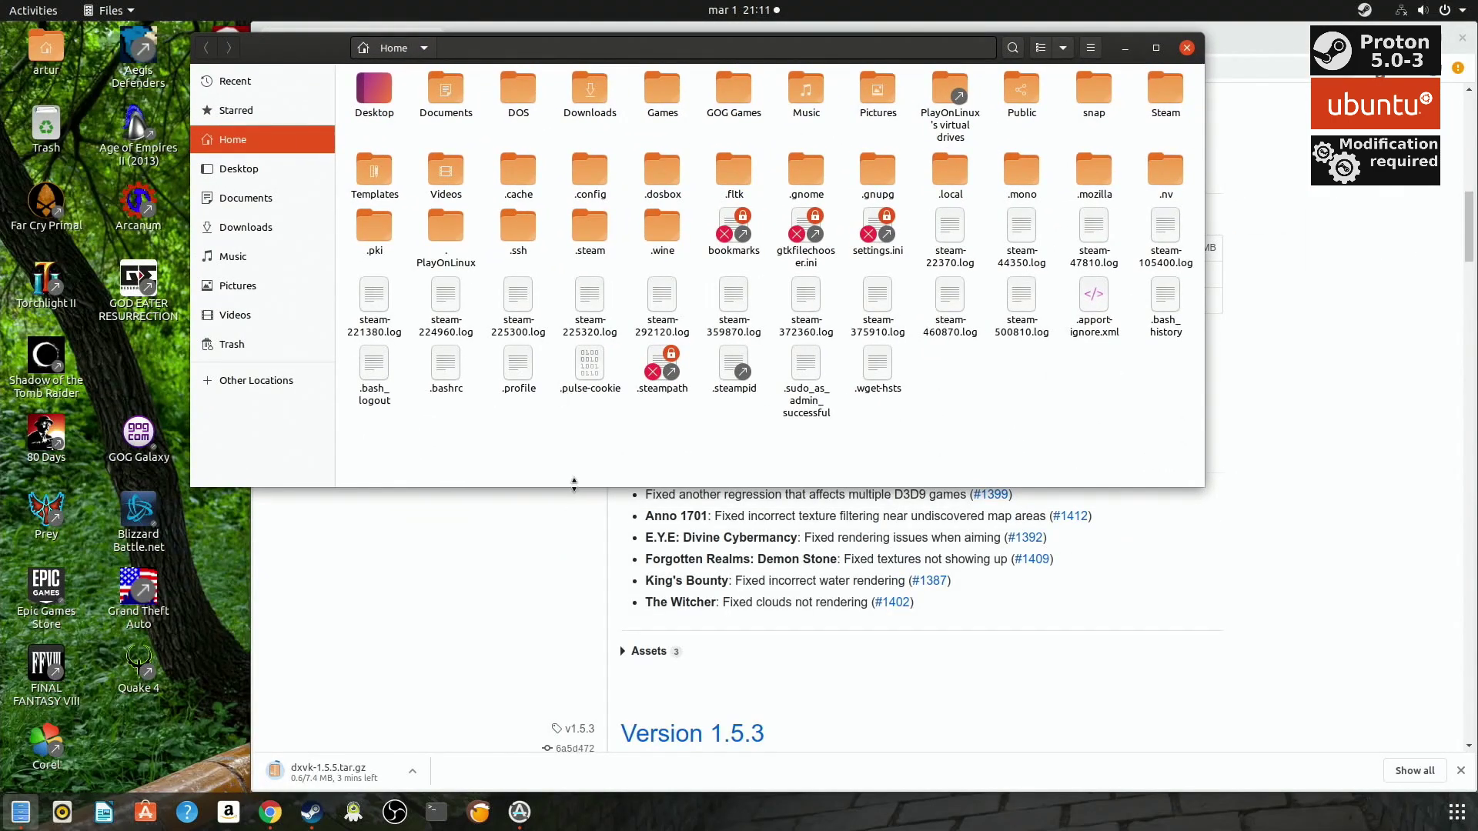
{"action": "left_click_drag", "start_coordinate": [573, 484], "coordinate": [575, 685]}
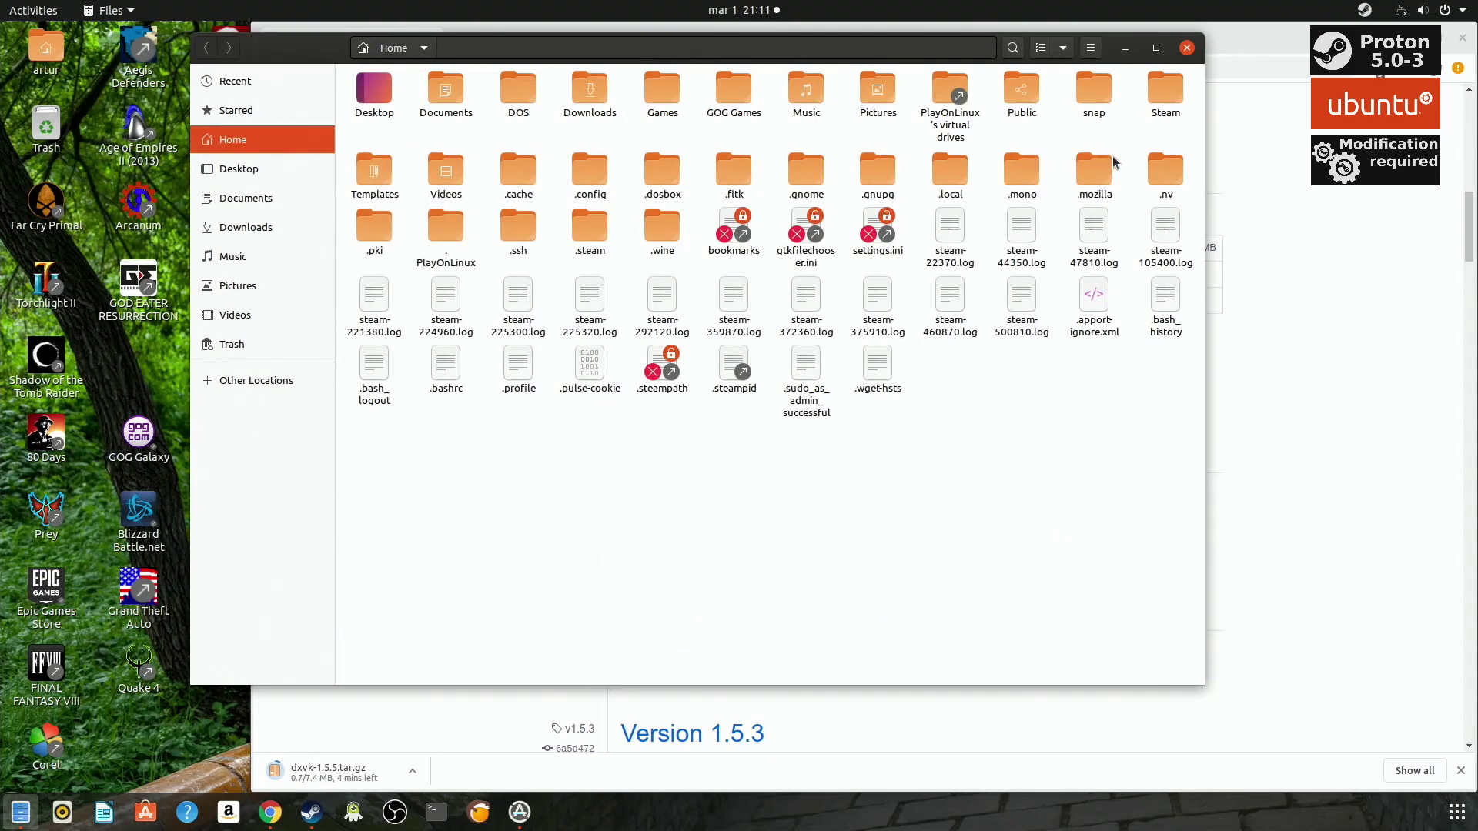
{"action": "double_click", "coordinate": [1157, 100]}
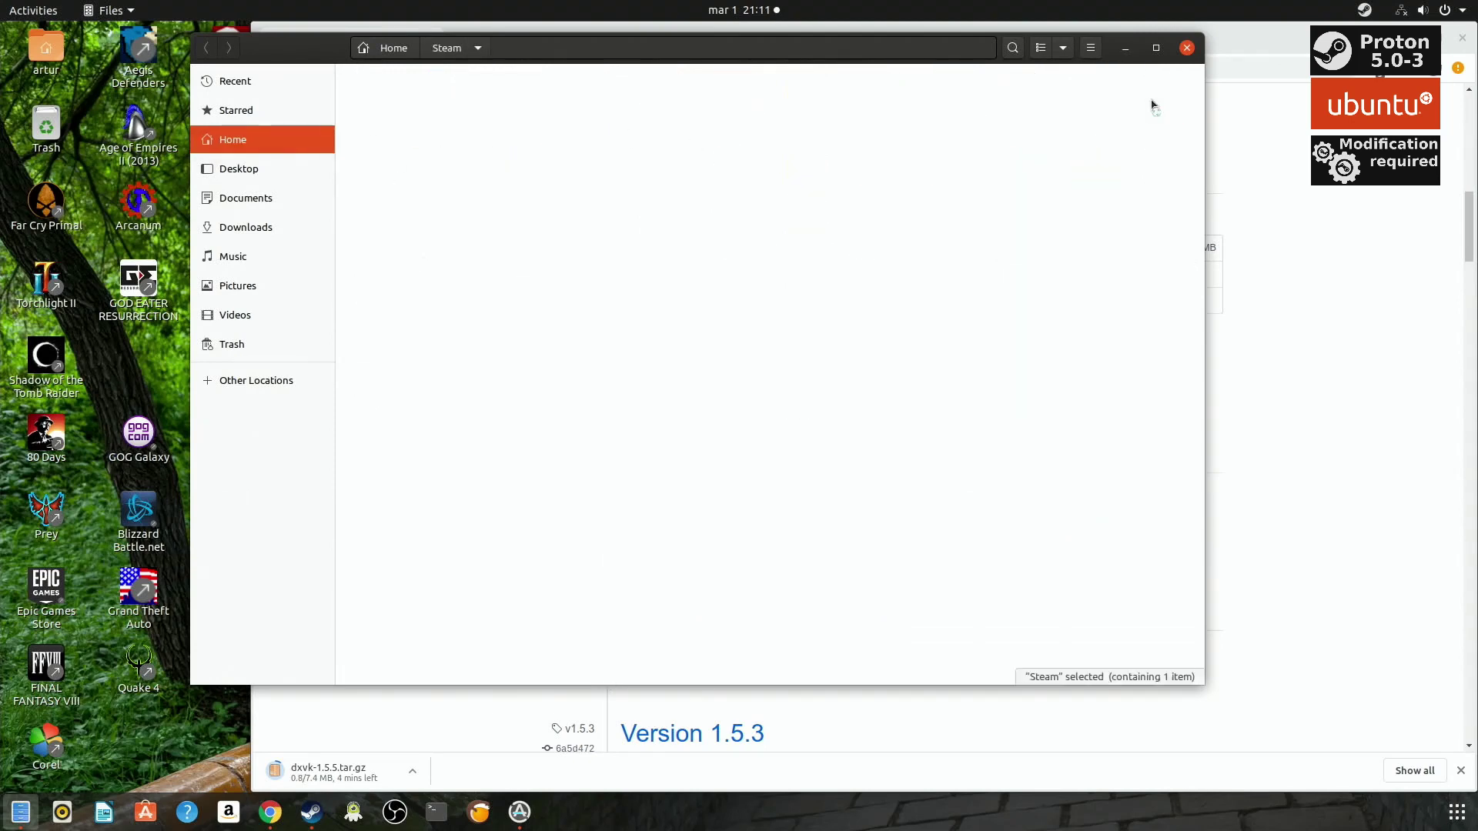
{"action": "left_click", "coordinate": [394, 49]}
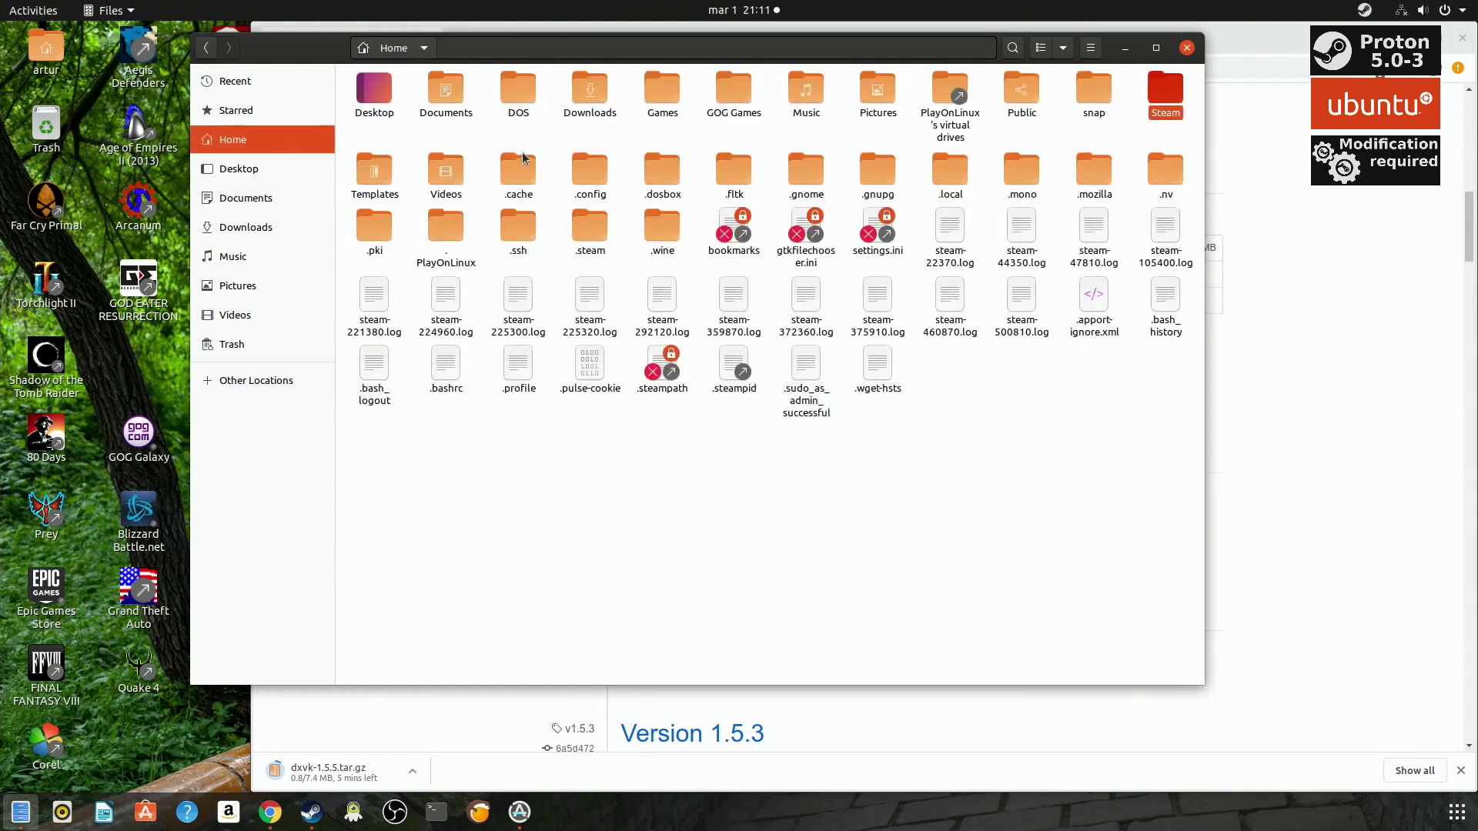
{"action": "double_click", "coordinate": [585, 235]}
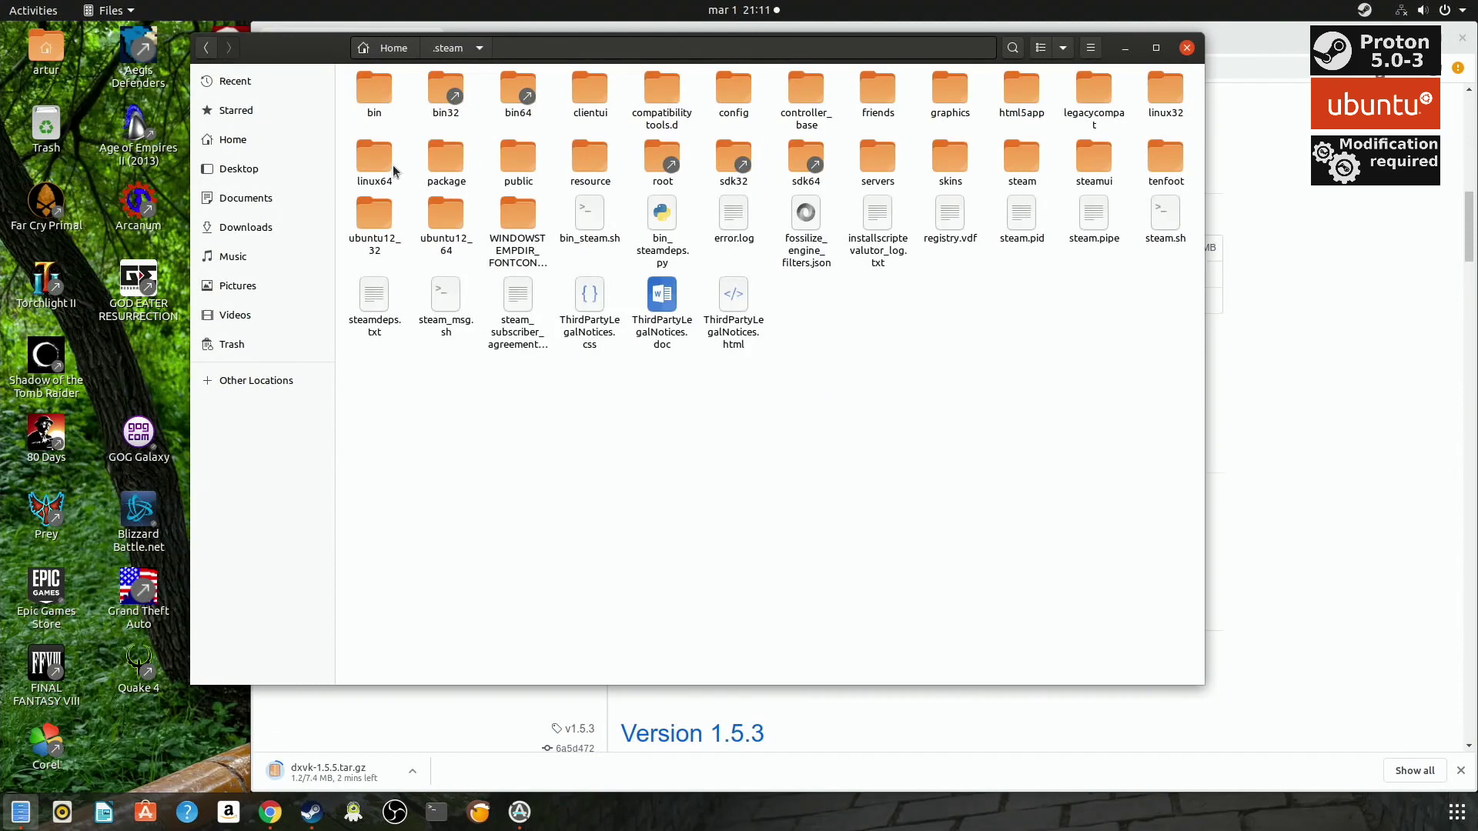
{"action": "double_click", "coordinate": [1022, 159]}
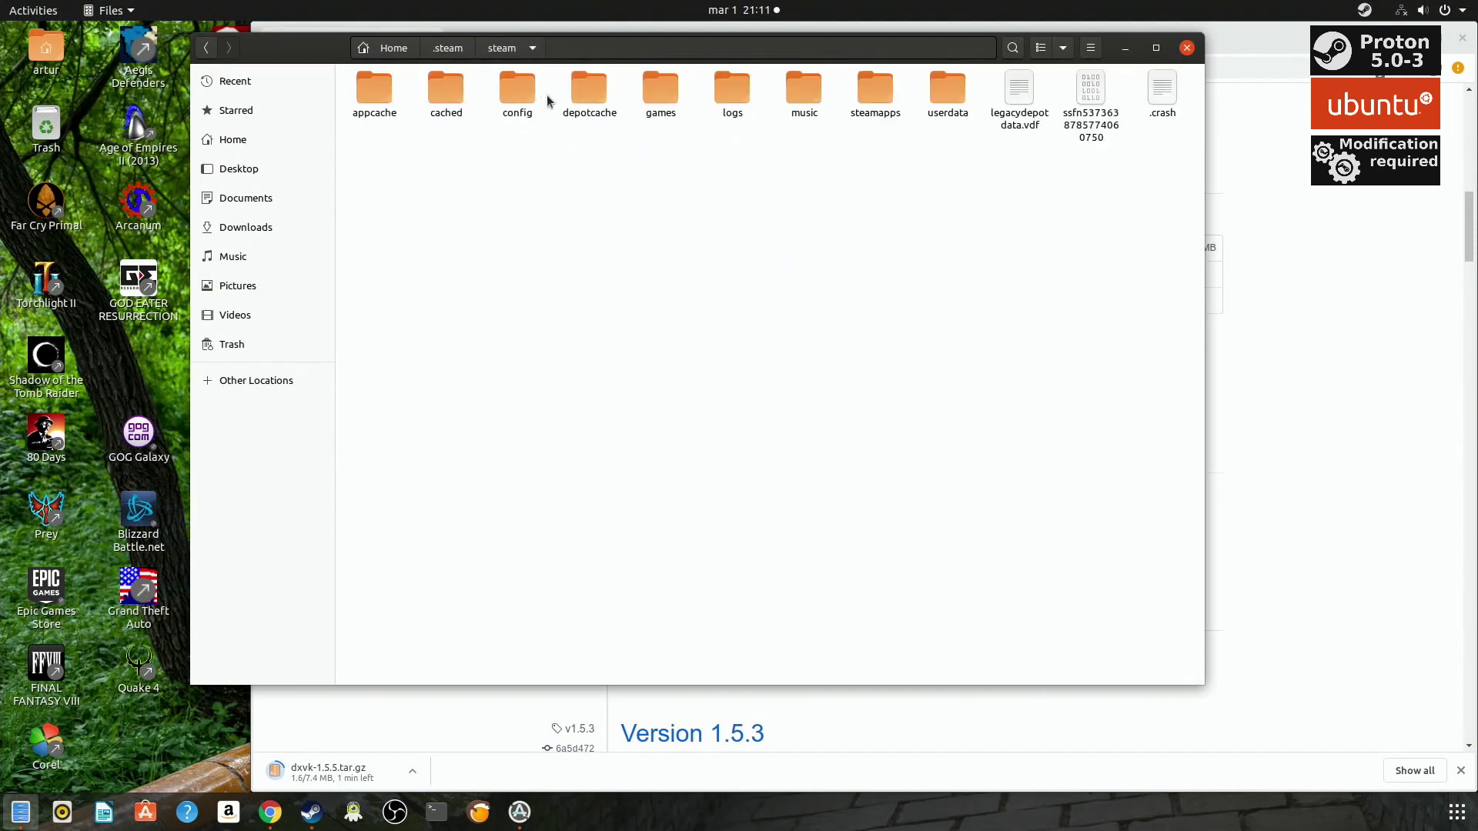
{"action": "double_click", "coordinate": [870, 89]}
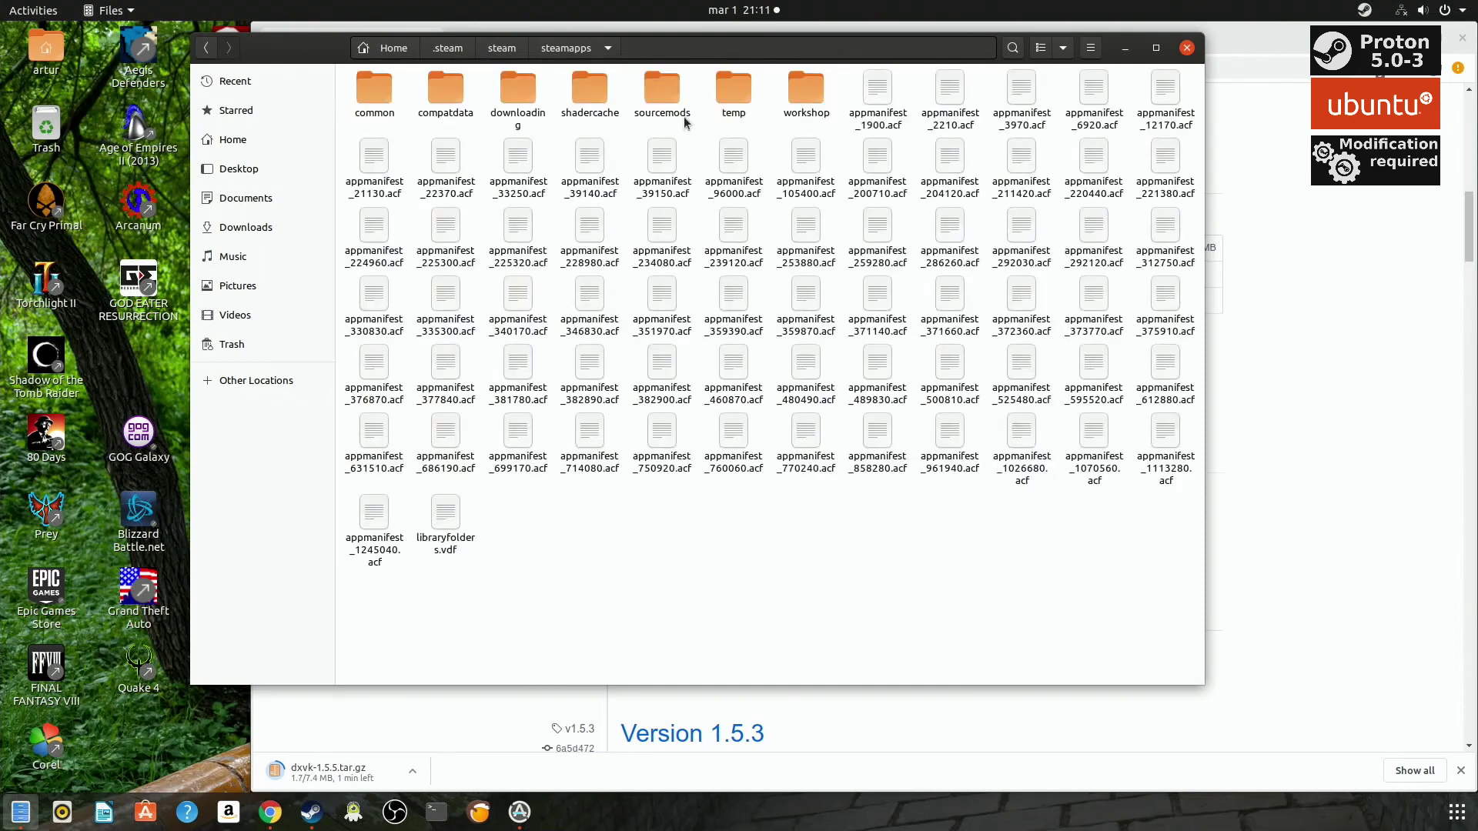
{"action": "double_click", "coordinate": [382, 107]}
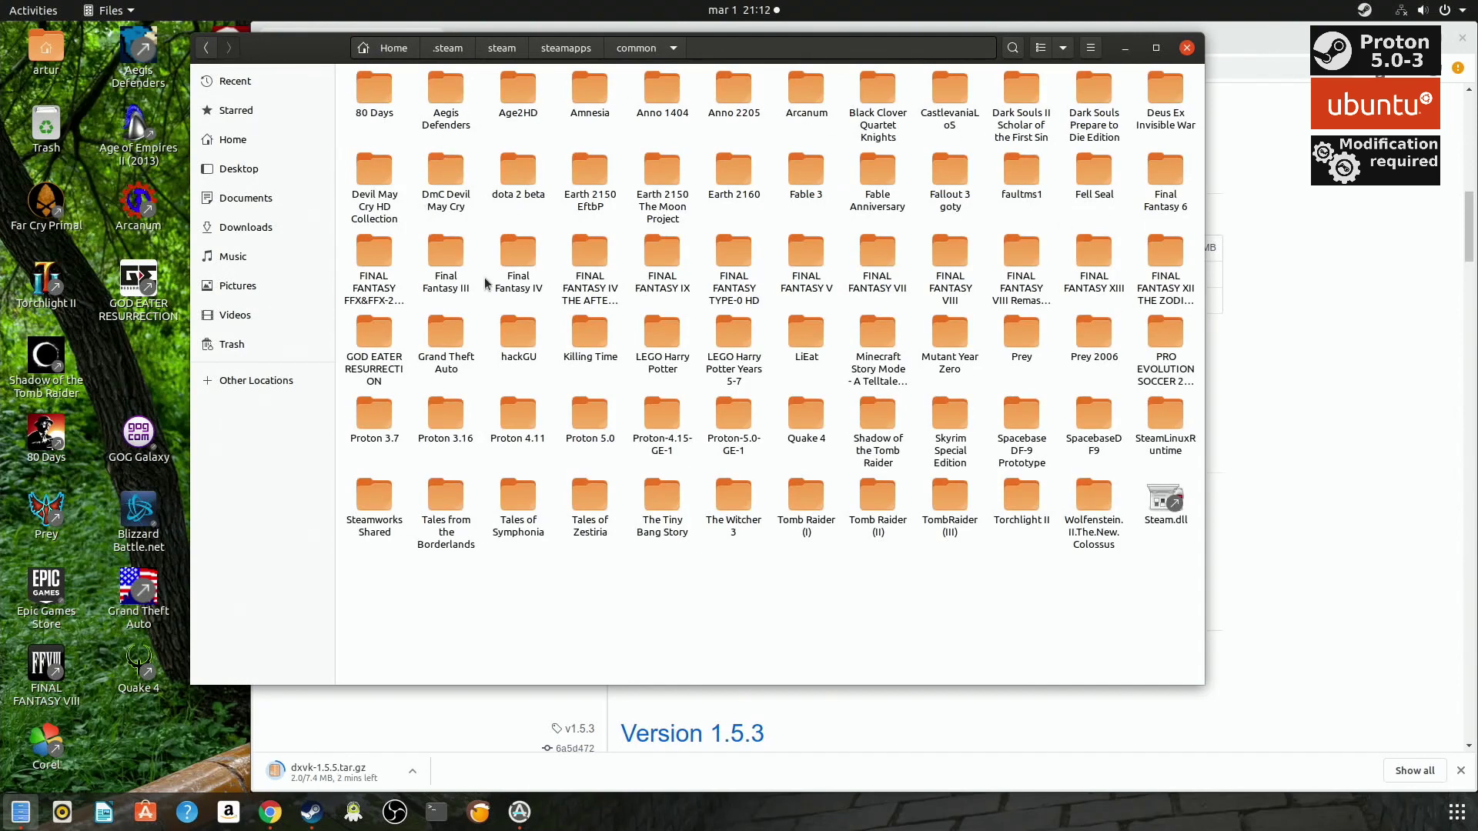
Step: Back up the Proton 5.0 folder by copying it into Documents through a second file window, and minimize that window when copying finishes
{"action": "right_click", "coordinate": [591, 420]}
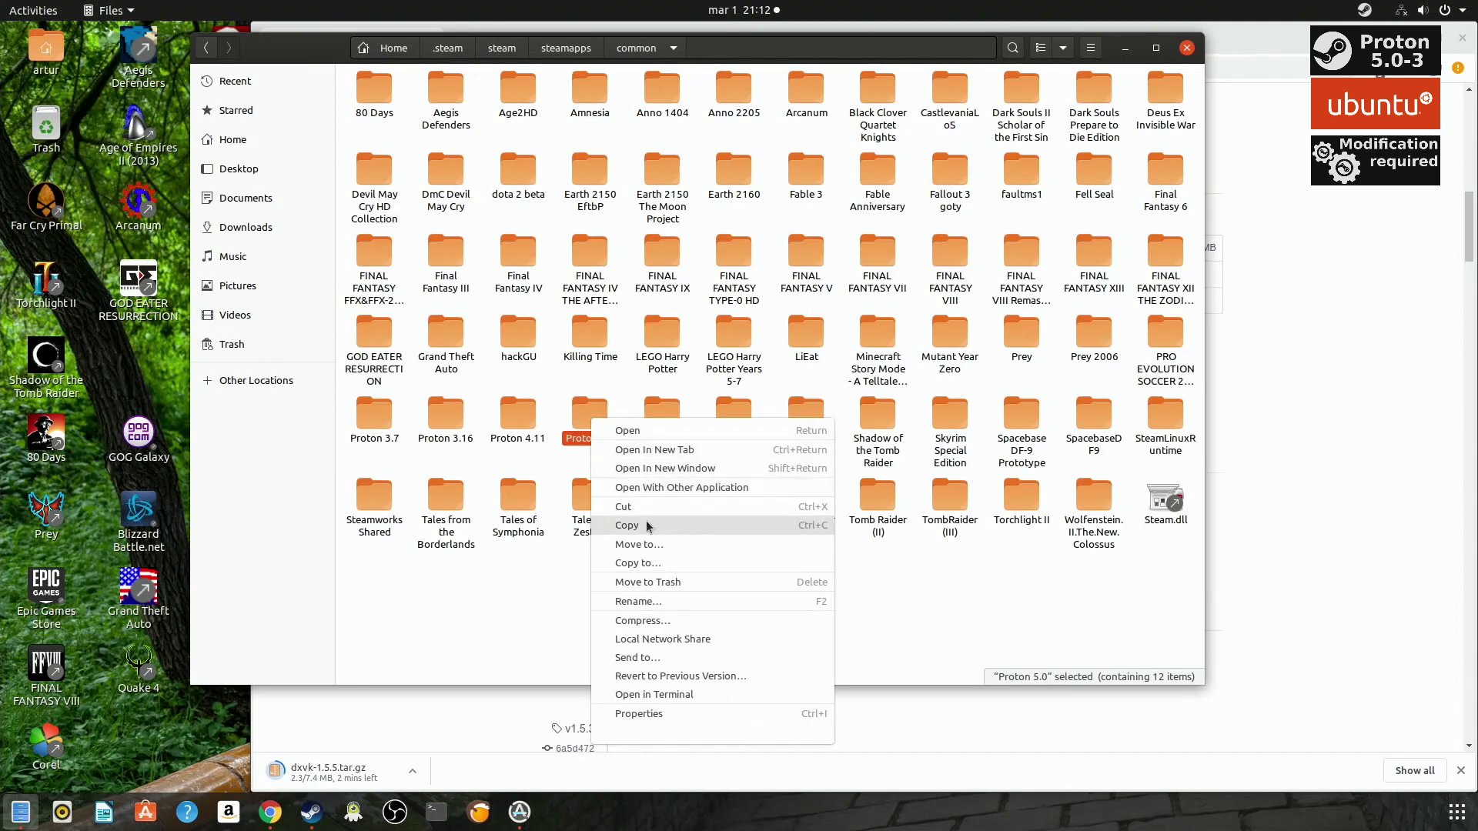
{"action": "left_click", "coordinate": [647, 529]}
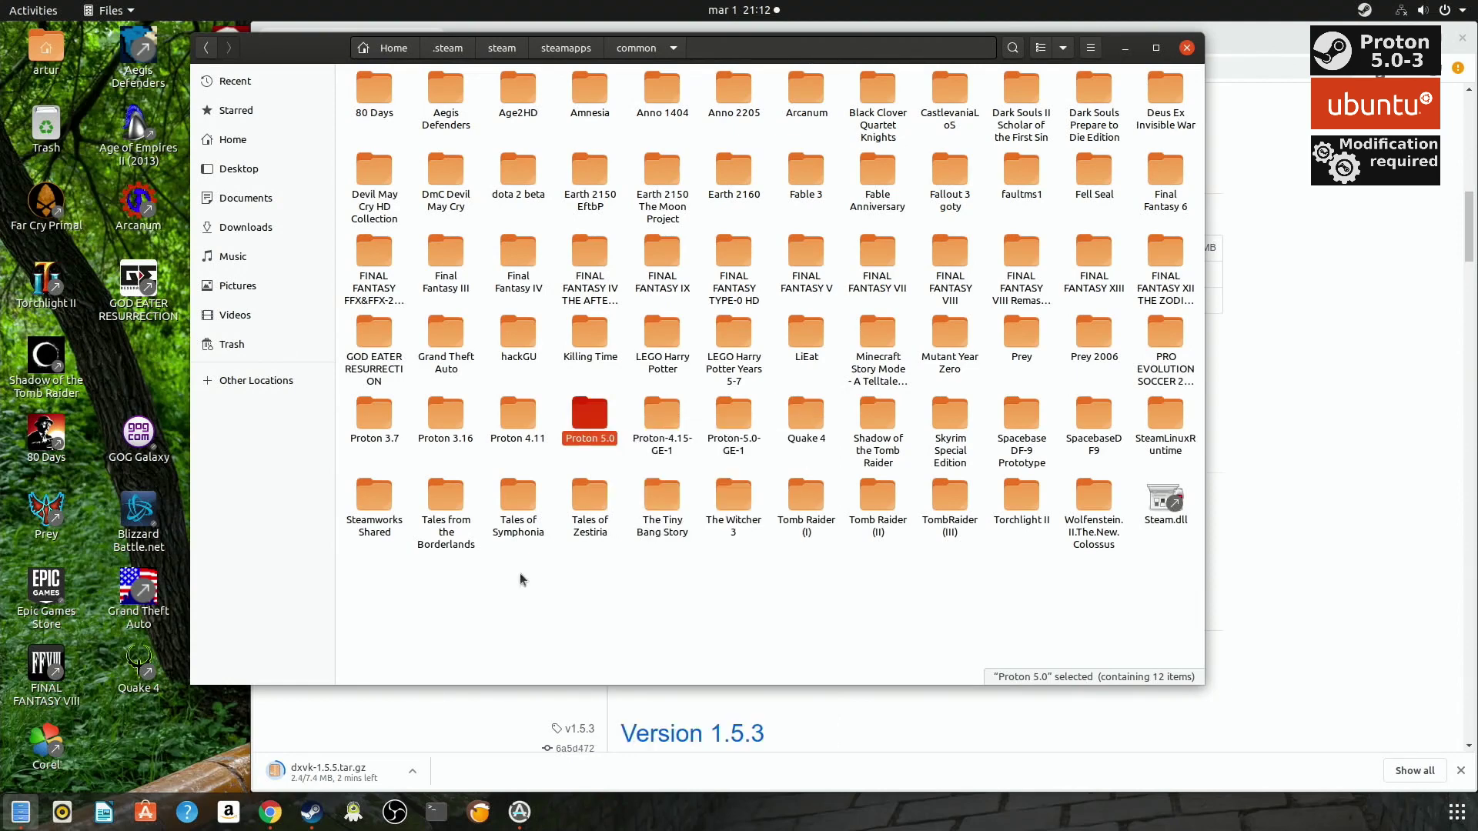
{"action": "right_click", "coordinate": [29, 815]}
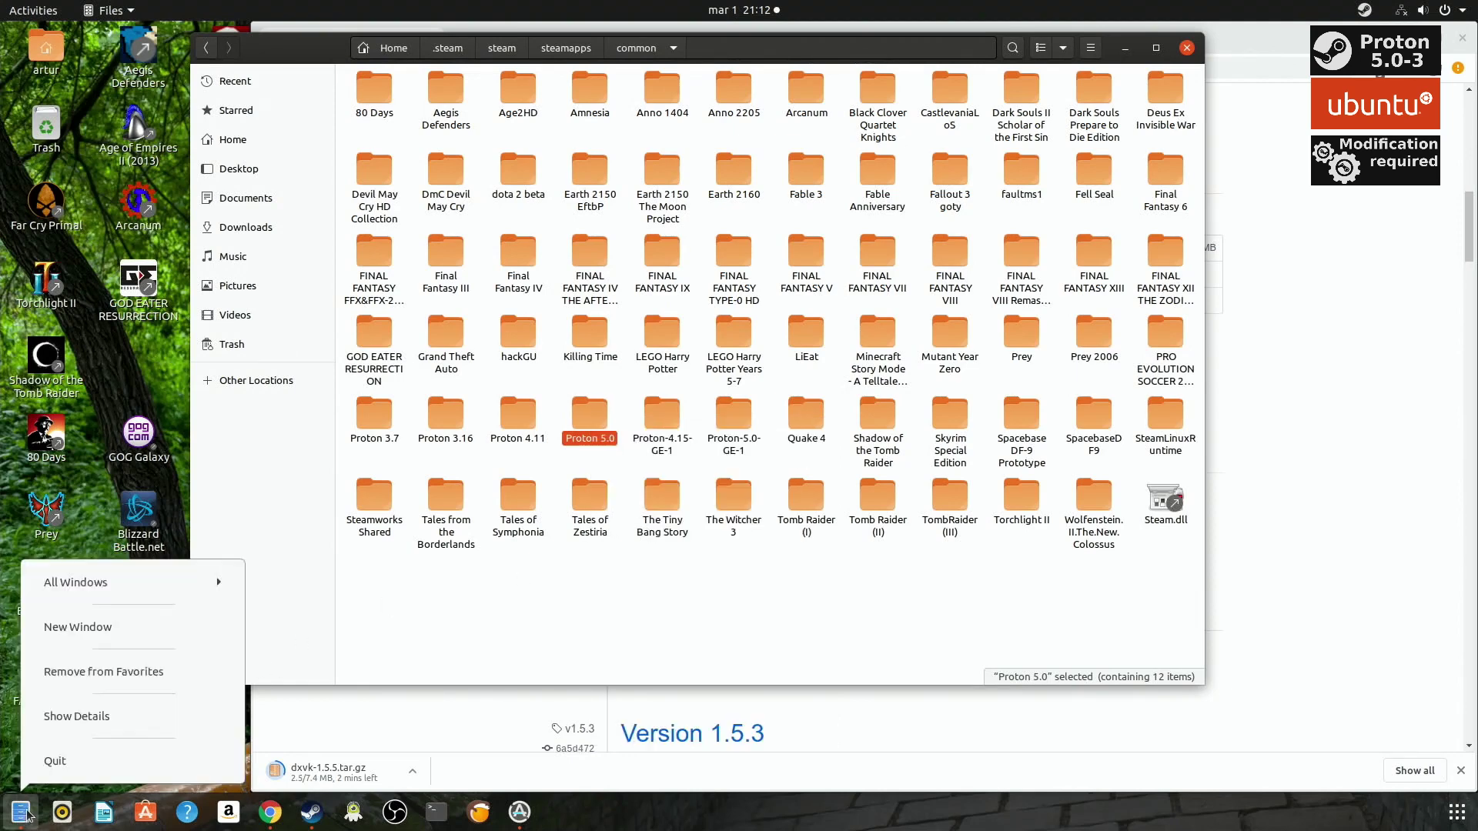
{"action": "left_click", "coordinate": [100, 628]}
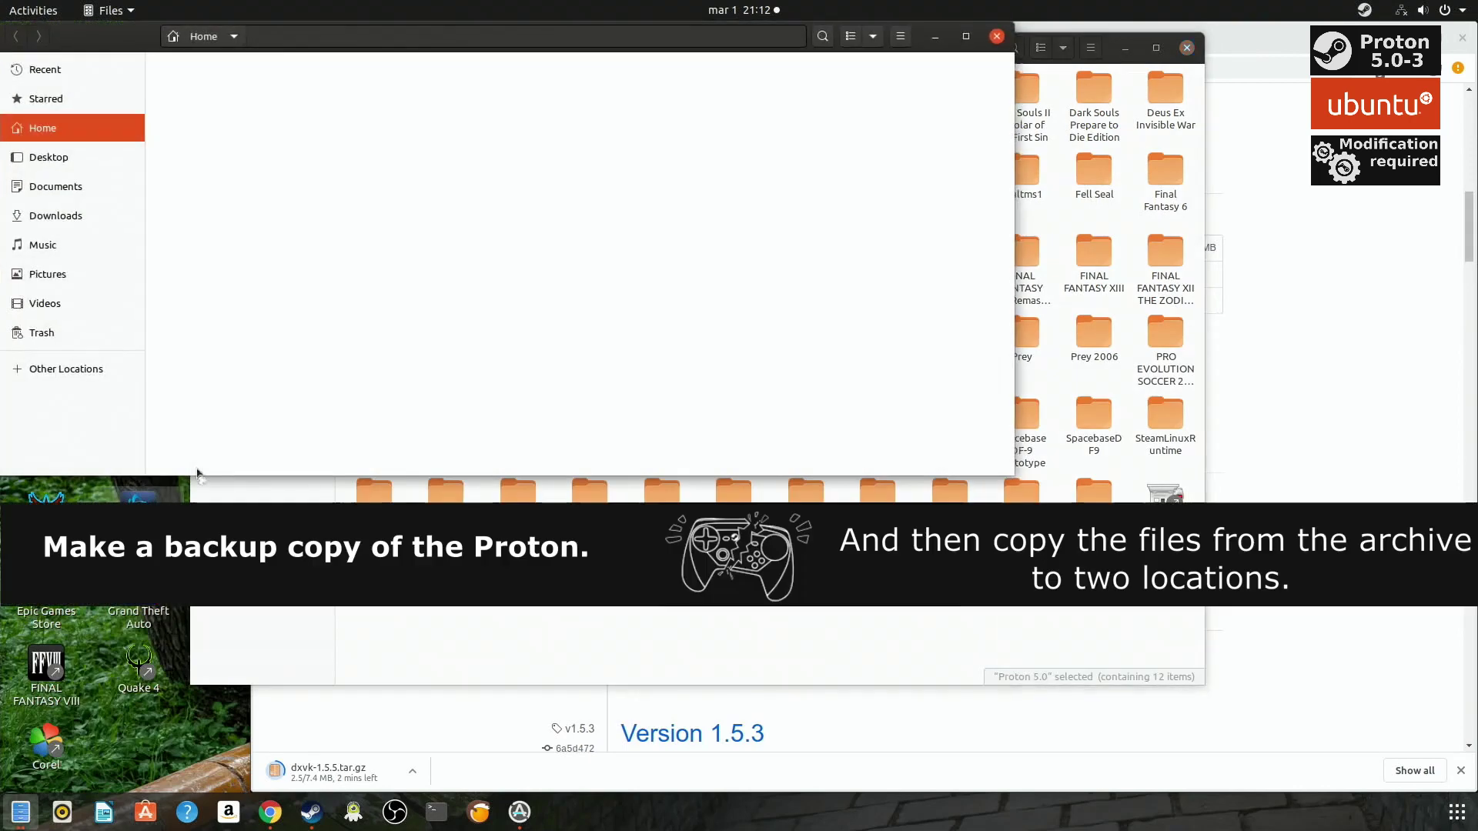
{"action": "left_click", "coordinate": [75, 189]}
{"action": "right_click", "coordinate": [240, 170]}
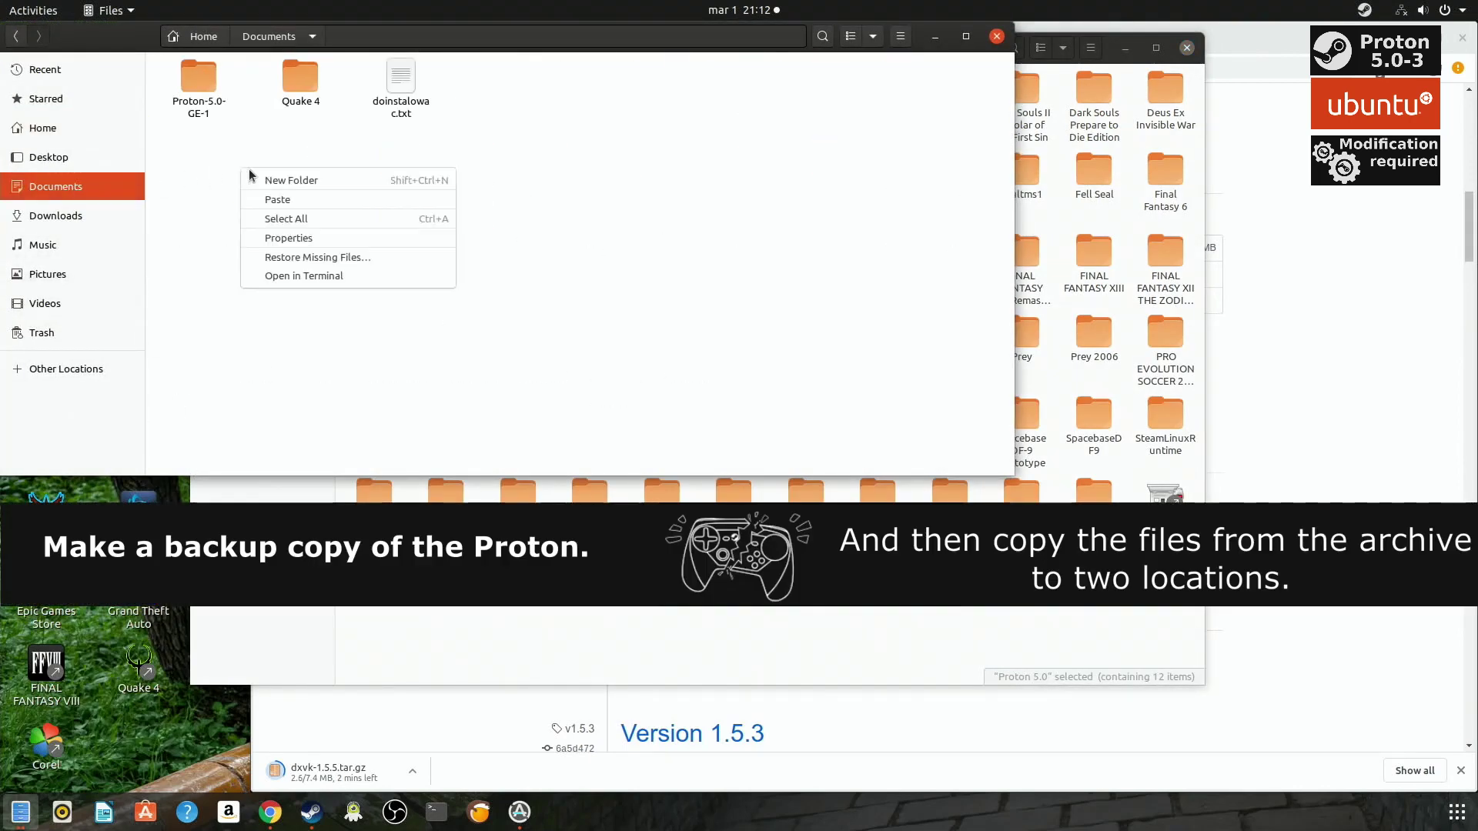
{"action": "left_click", "coordinate": [298, 205]}
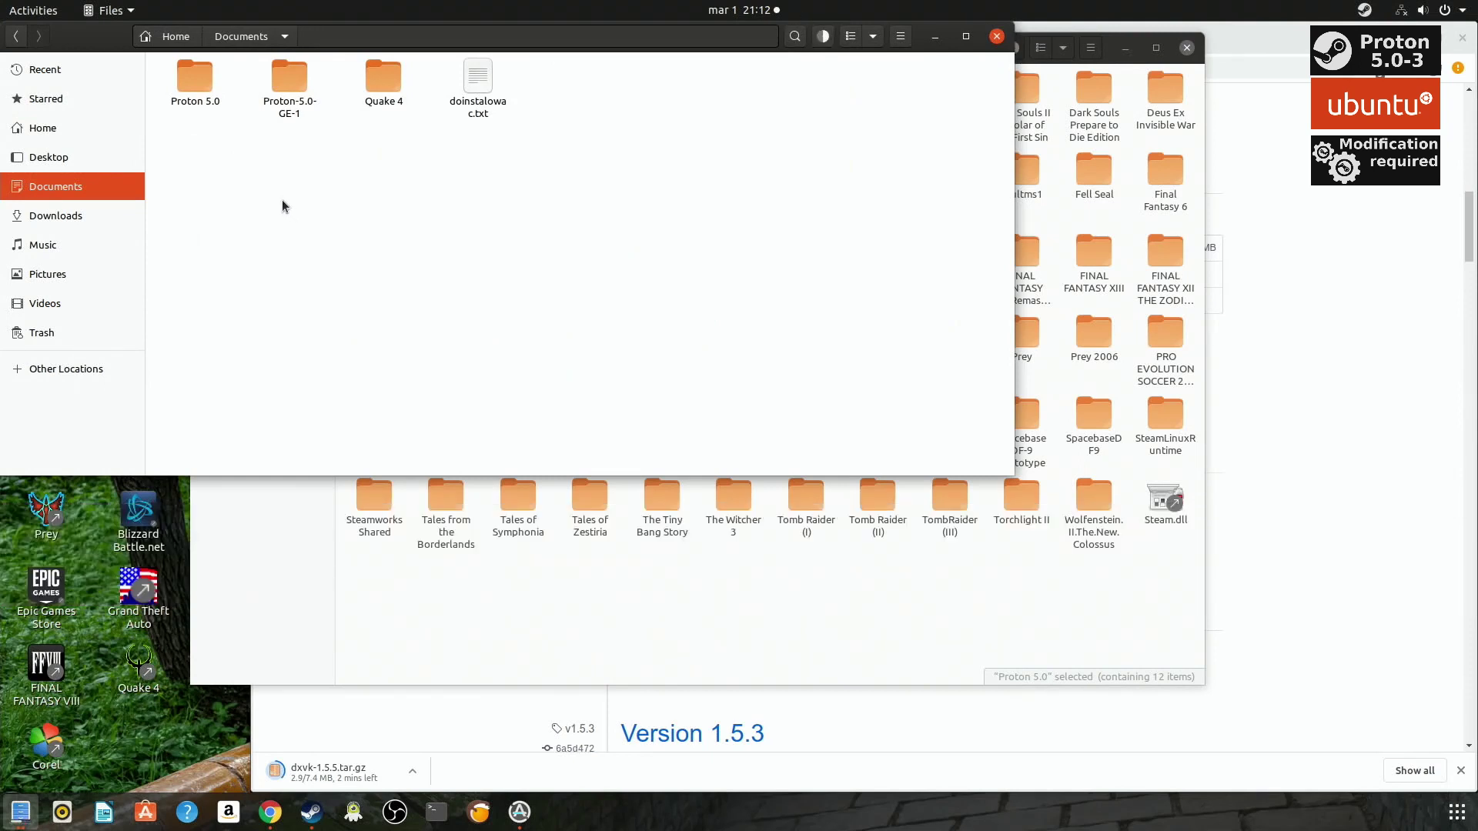
{"action": "left_click", "coordinate": [824, 40]}
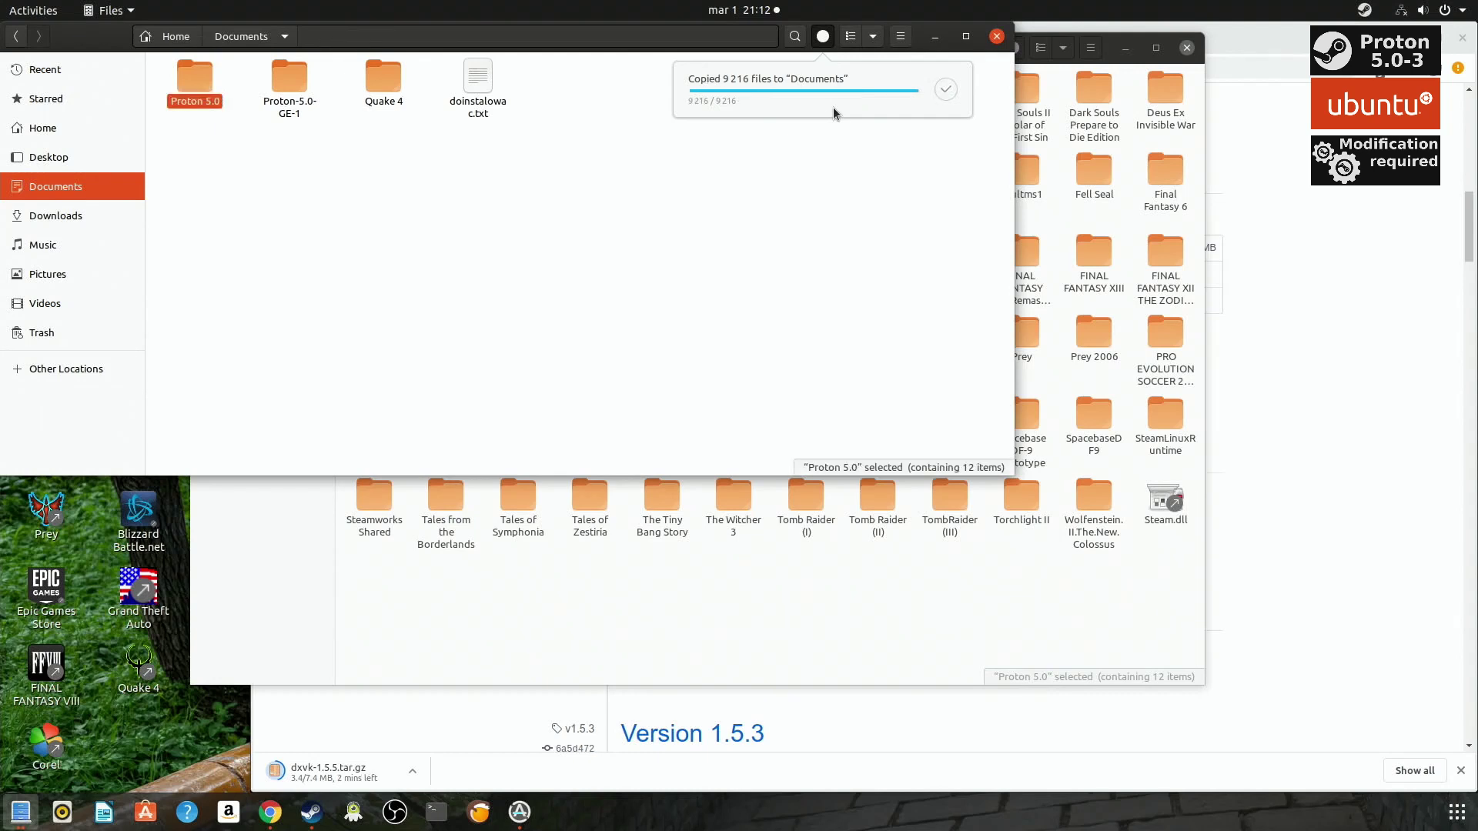
{"action": "left_click", "coordinate": [826, 36]}
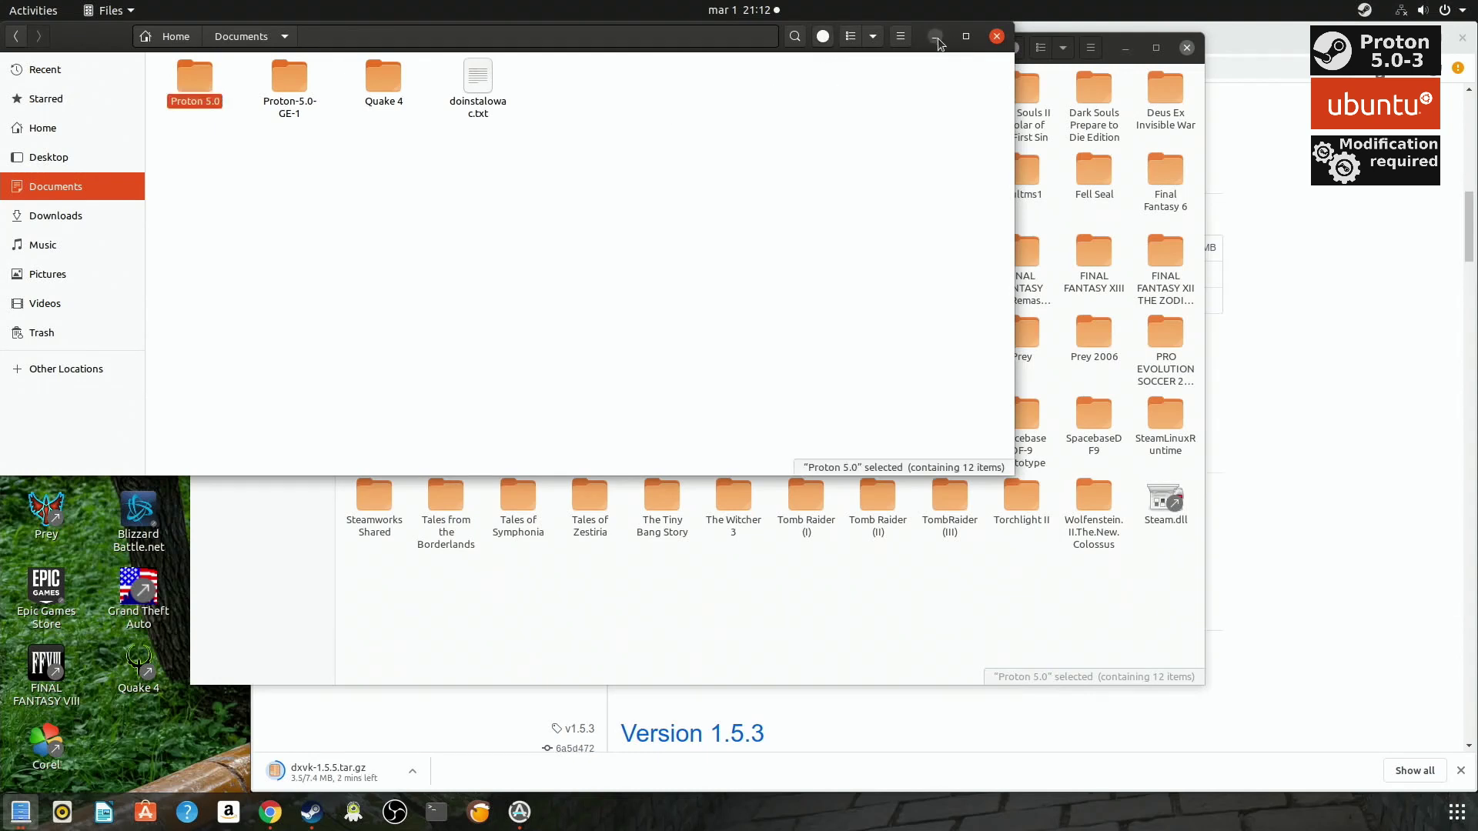
{"action": "left_click", "coordinate": [936, 38]}
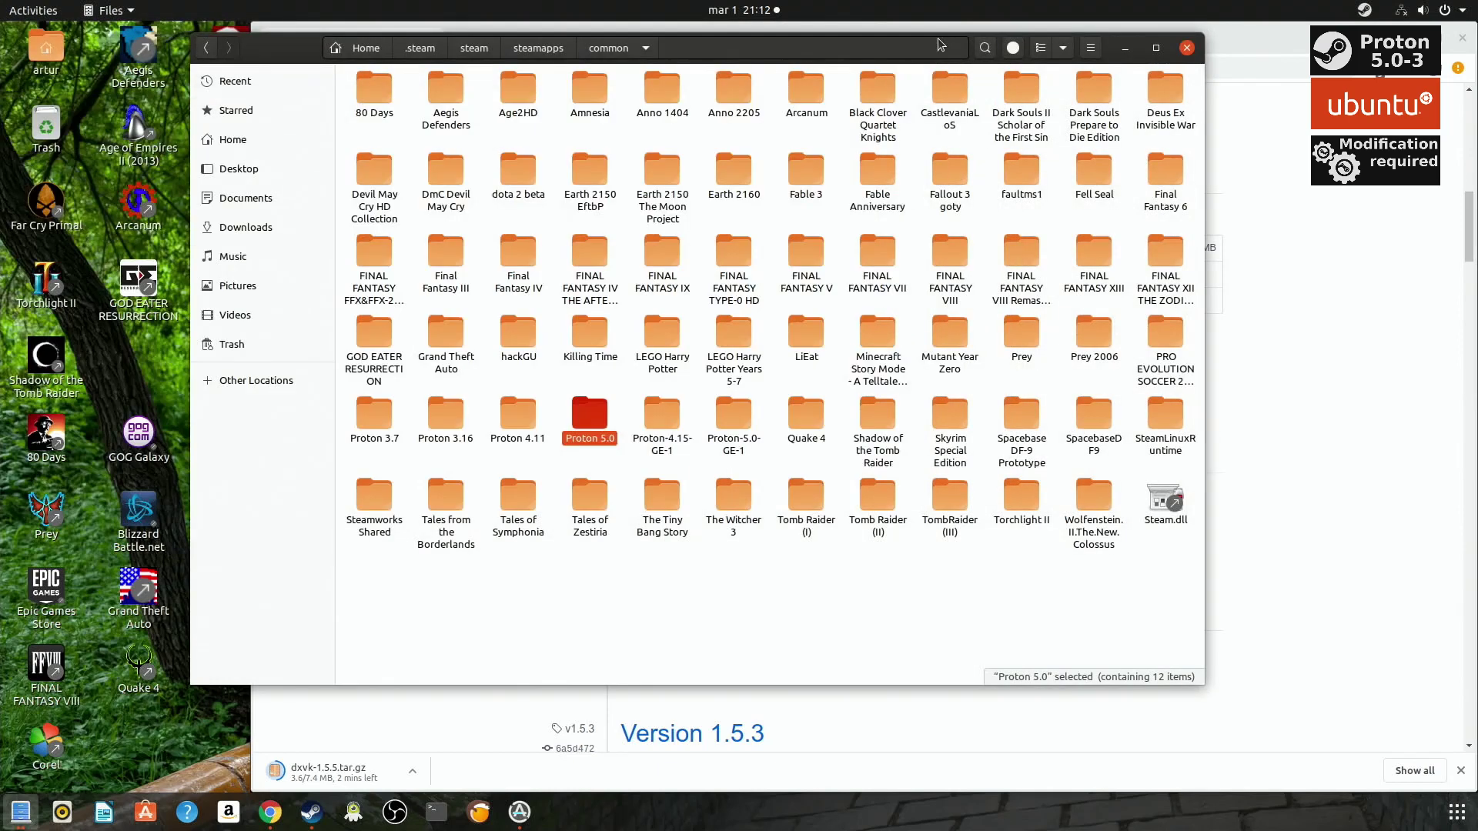
Step: Open the dist/lib/wine/dxvk folder inside Proton 5.0
{"action": "double_click", "coordinate": [592, 415]}
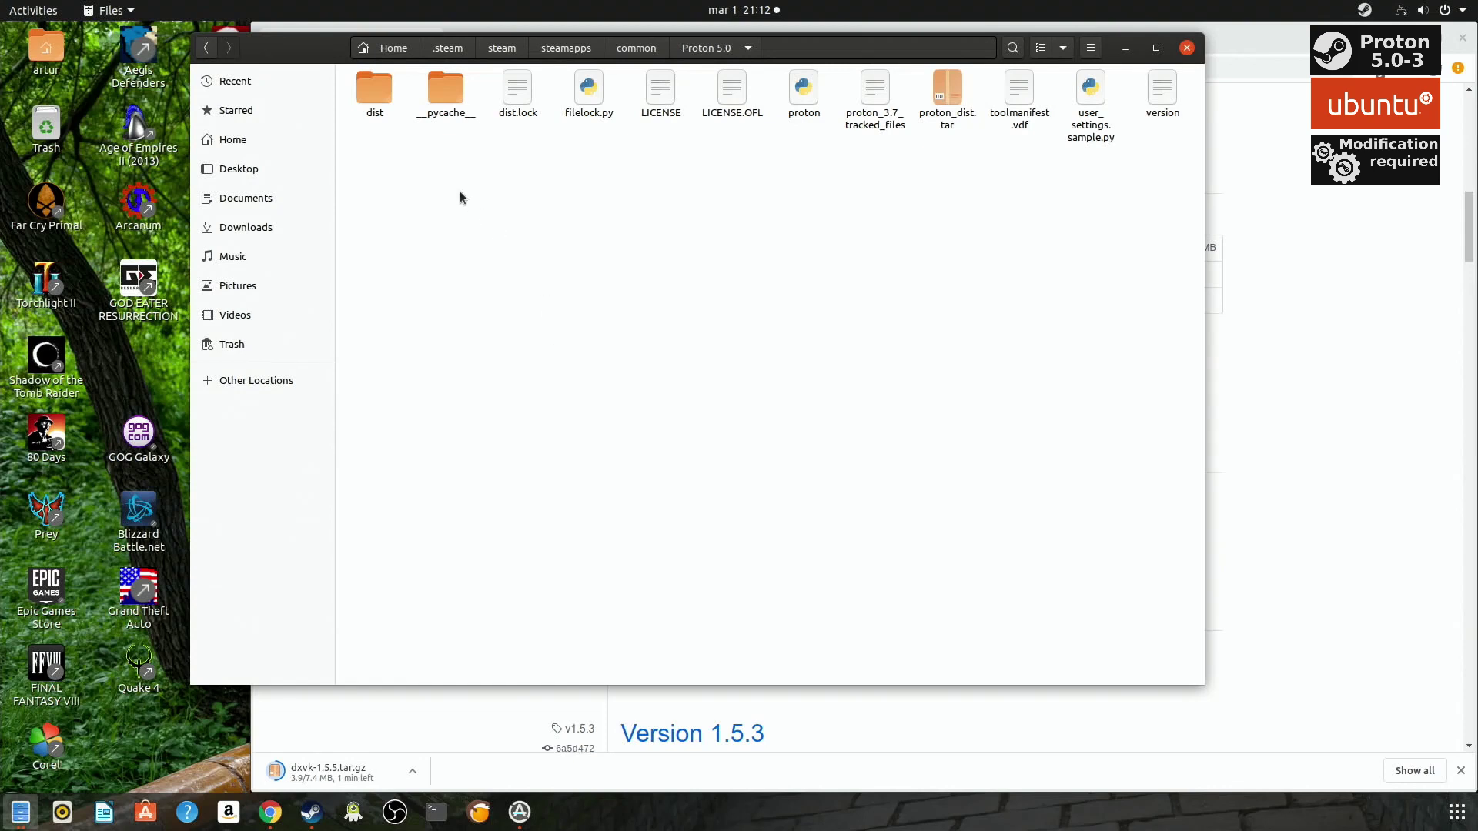
{"action": "double_click", "coordinate": [384, 94]}
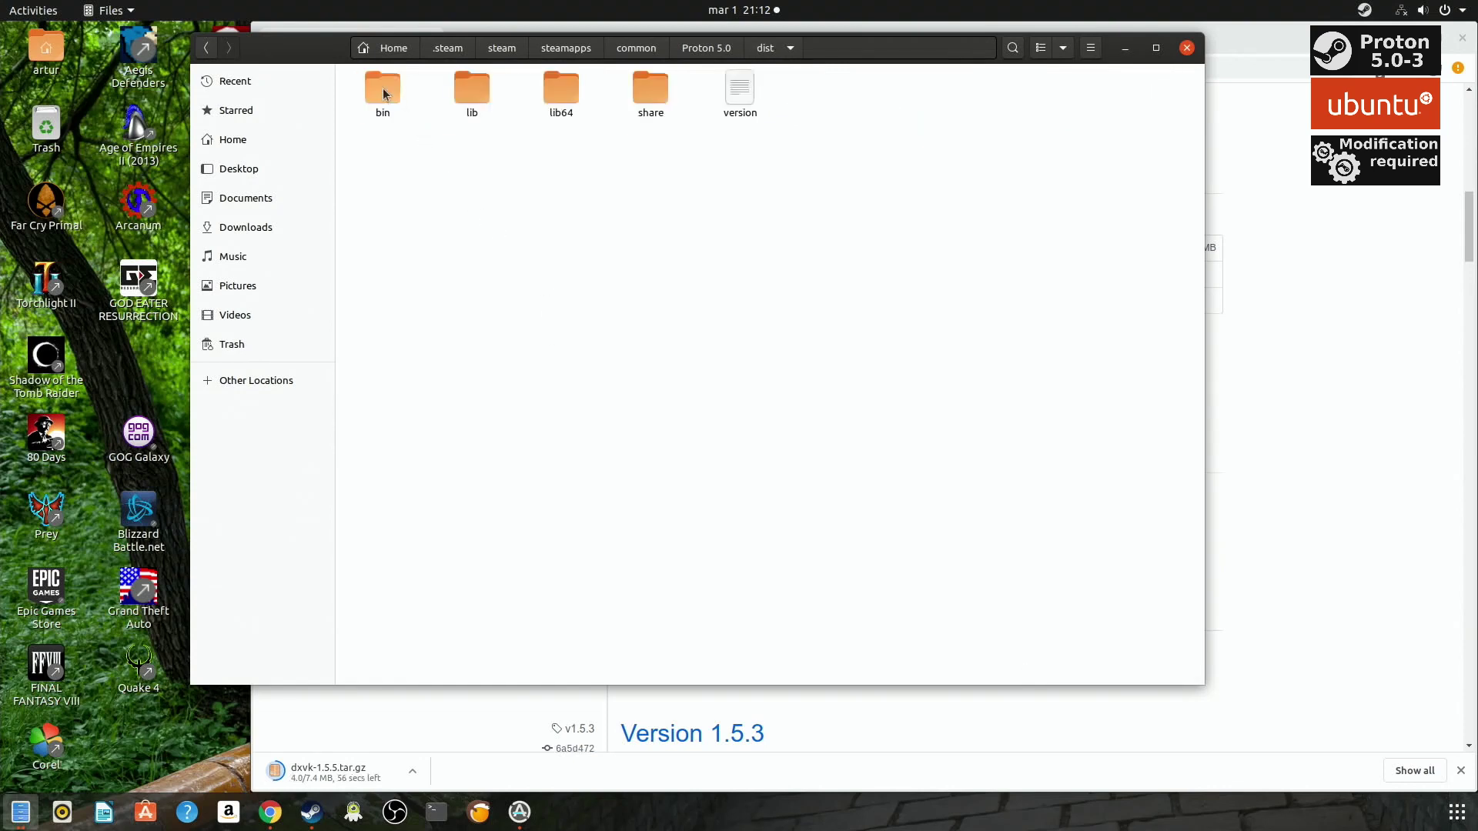
{"action": "double_click", "coordinate": [474, 88]}
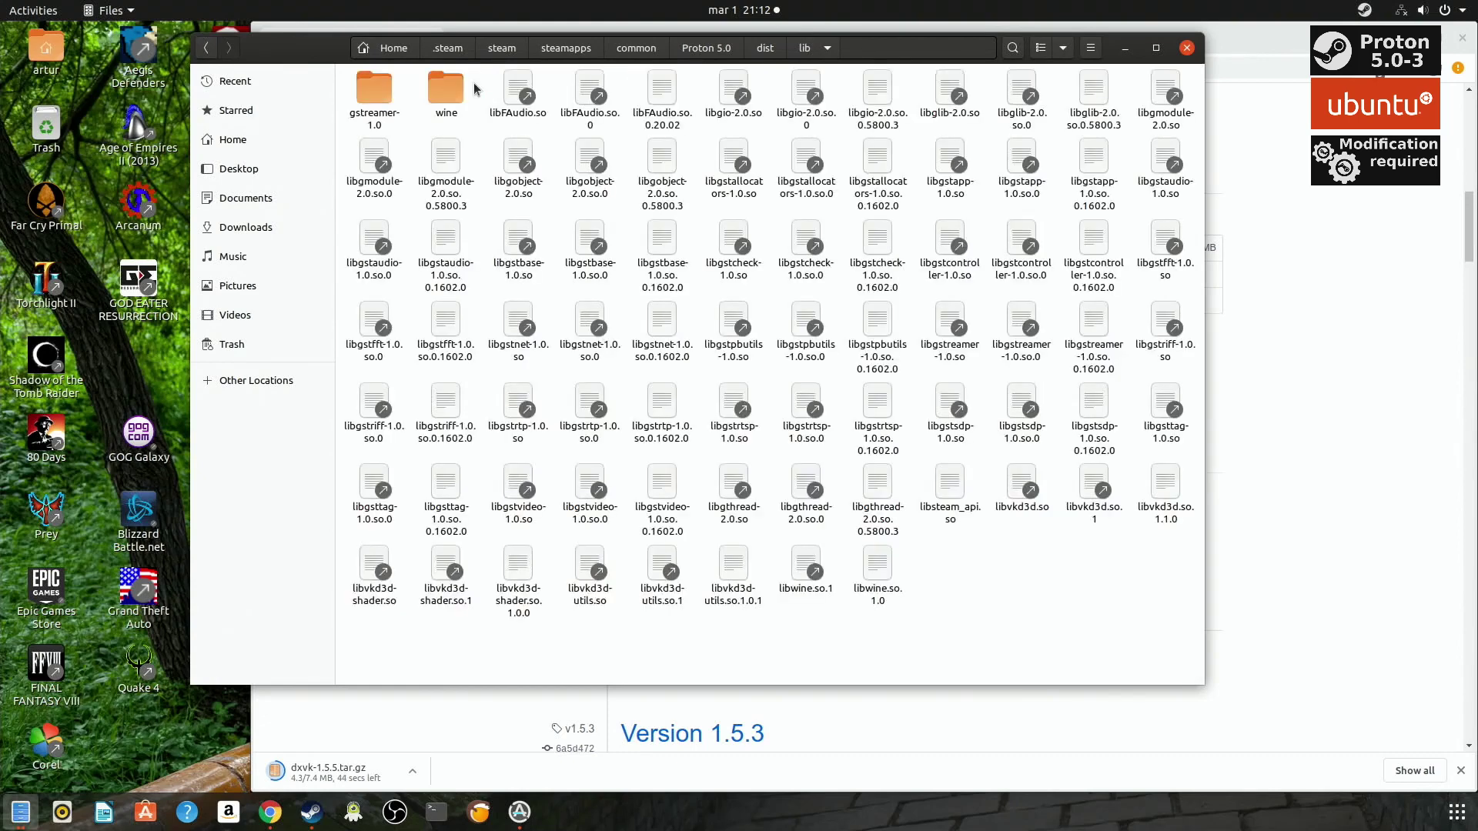
{"action": "double_click", "coordinate": [445, 97]}
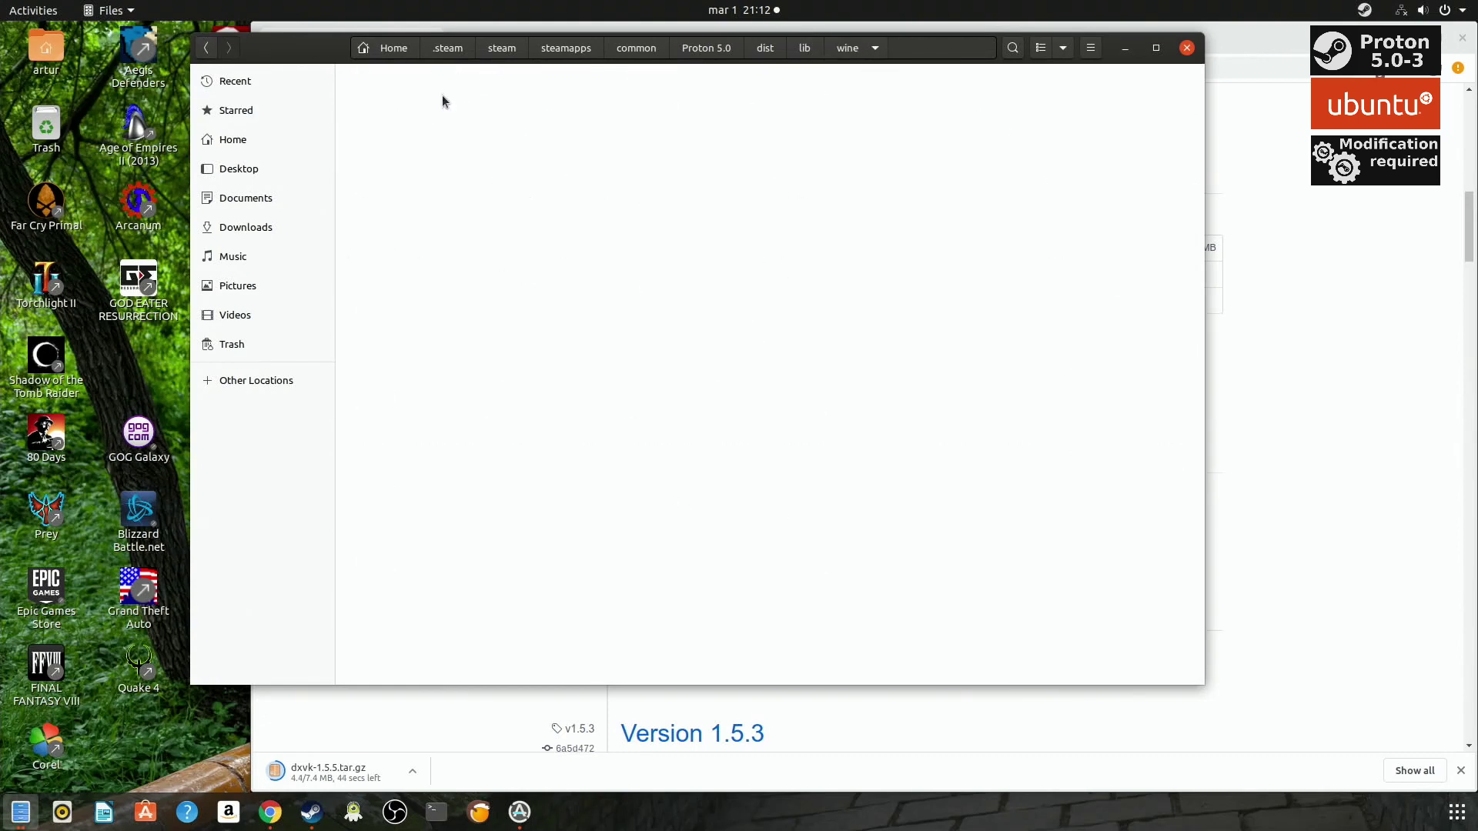
{"action": "double_click", "coordinate": [377, 93]}
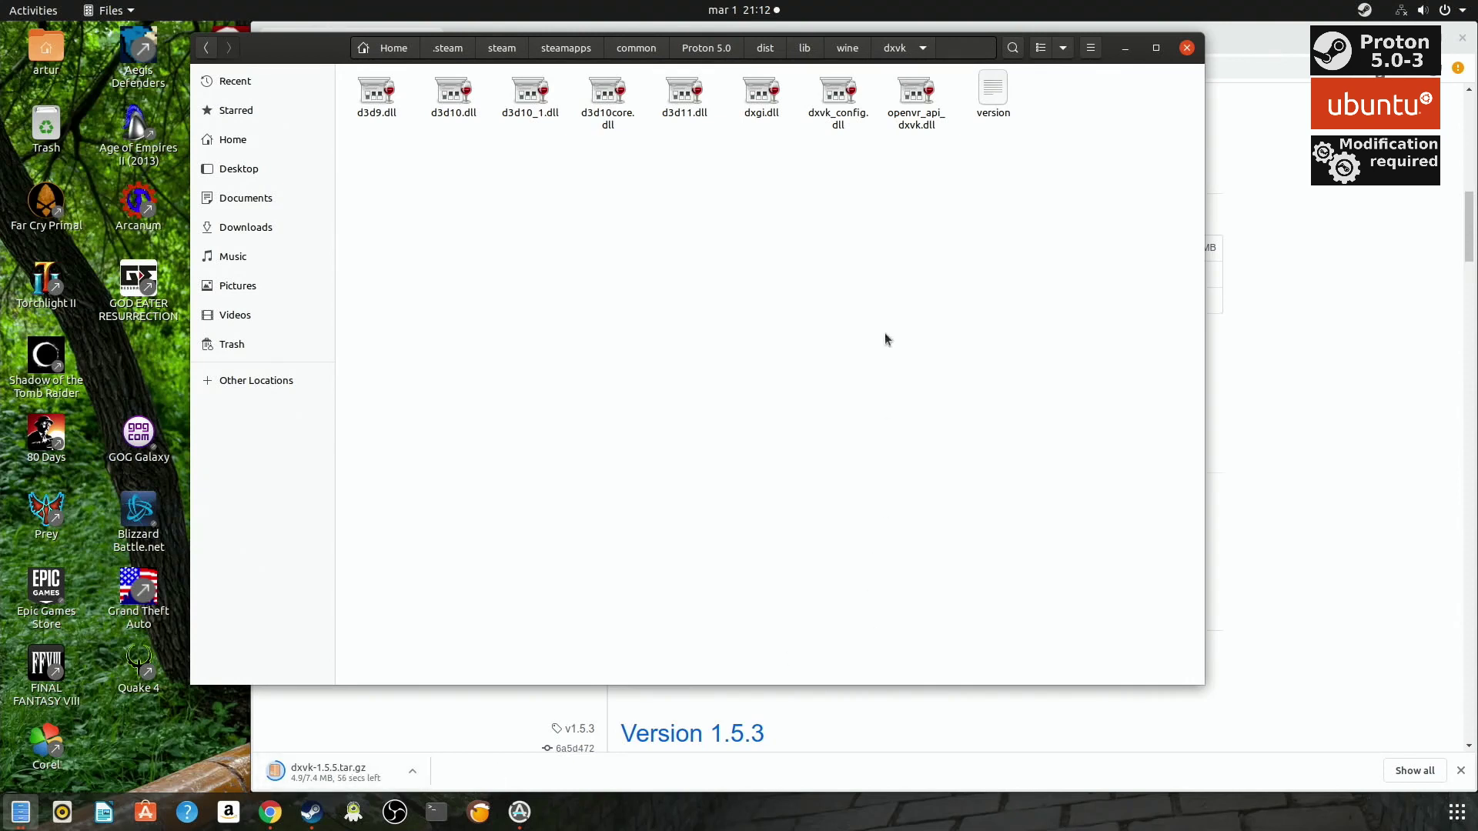
Step: Open the version file in the dxvk folder to check the installed DXVK version, and close it
{"action": "double_click", "coordinate": [993, 98]}
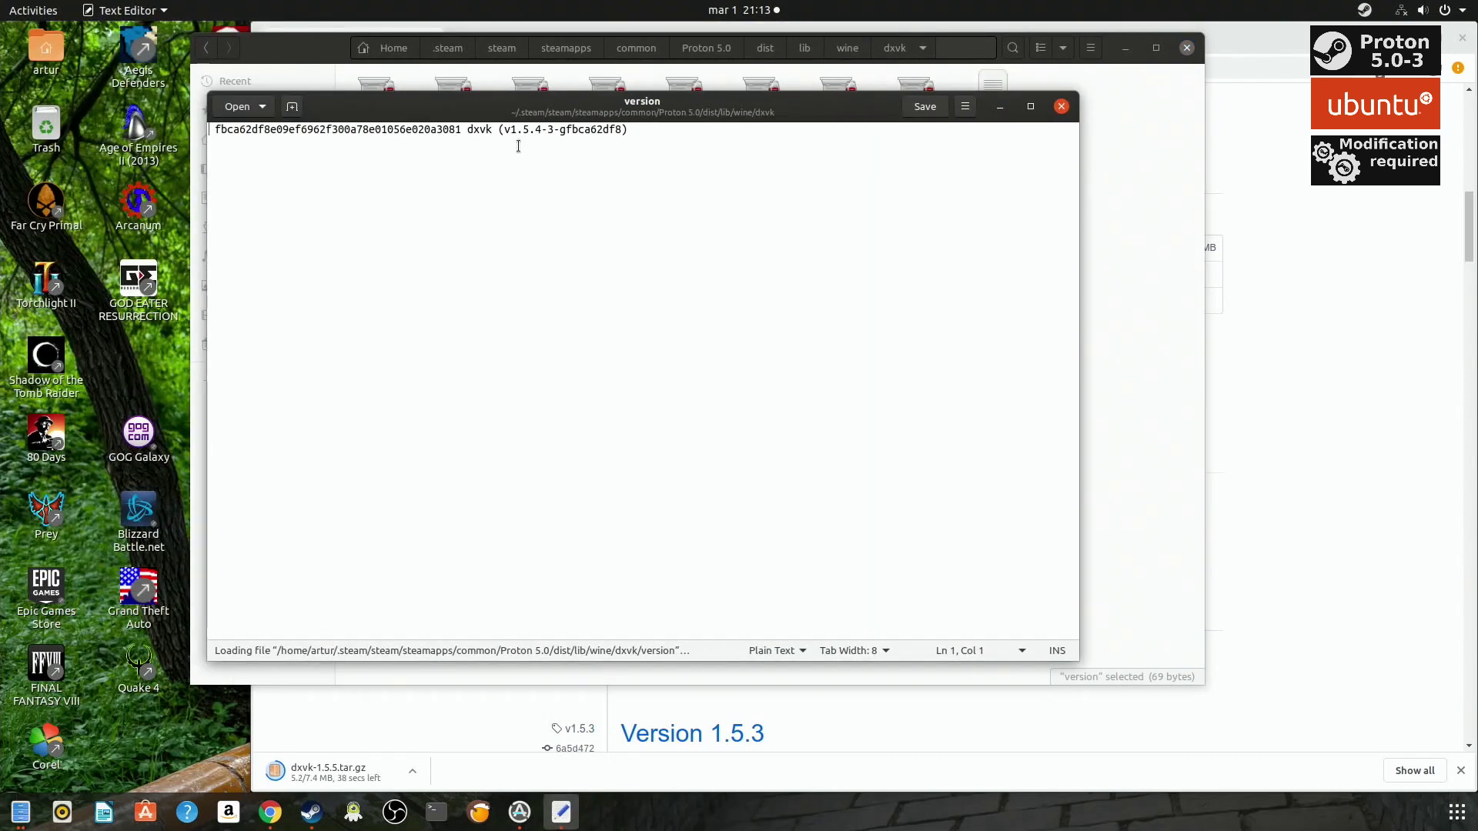
{"action": "mouse_move", "coordinate": [541, 131]}
{"action": "left_mouse_down"}
{"action": "mouse_move", "coordinate": [627, 131]}
{"action": "mouse_move", "coordinate": [535, 131]}
{"action": "left_mouse_up"}
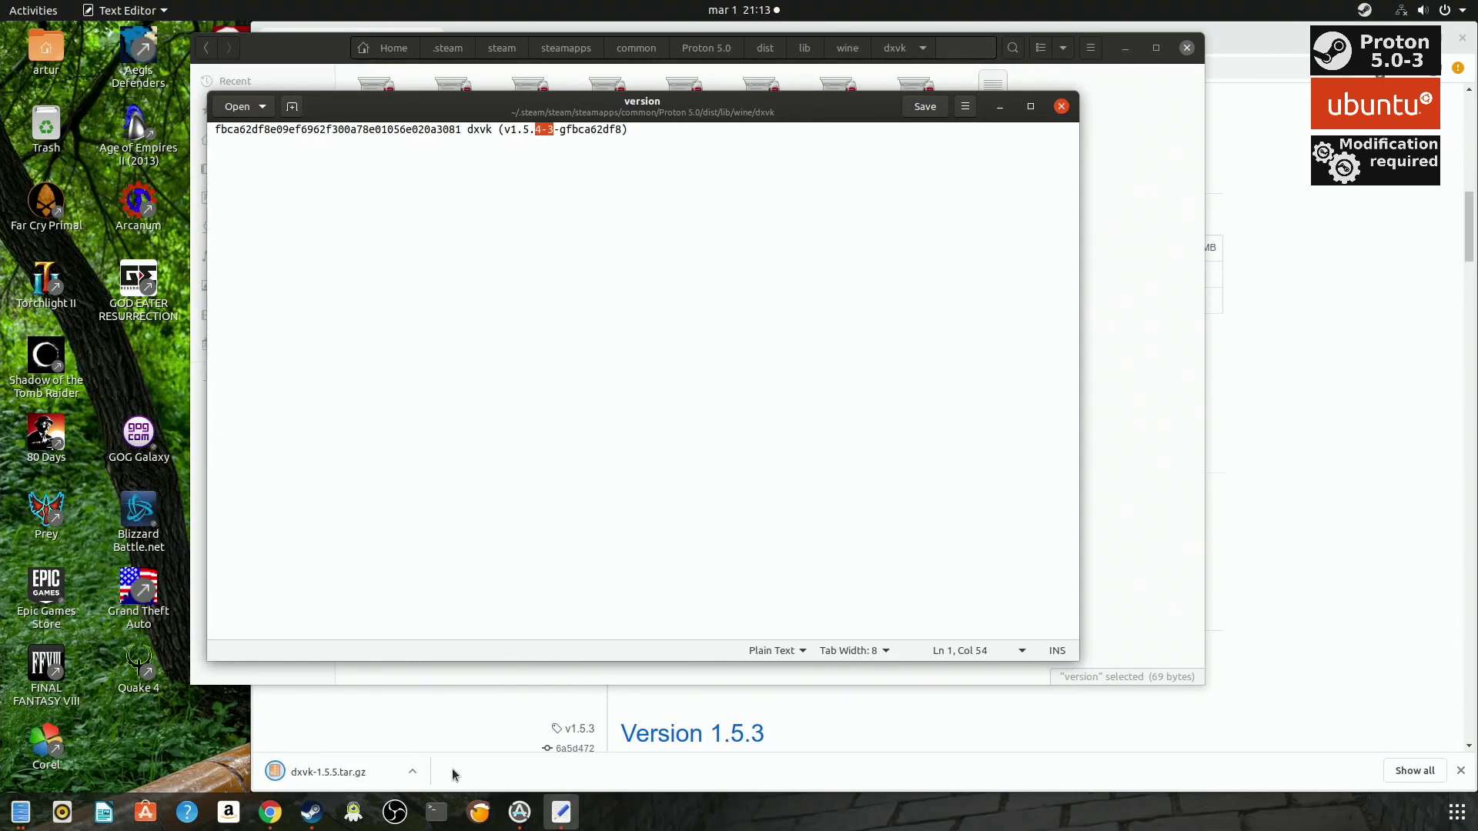
{"action": "left_click", "coordinate": [1061, 106]}
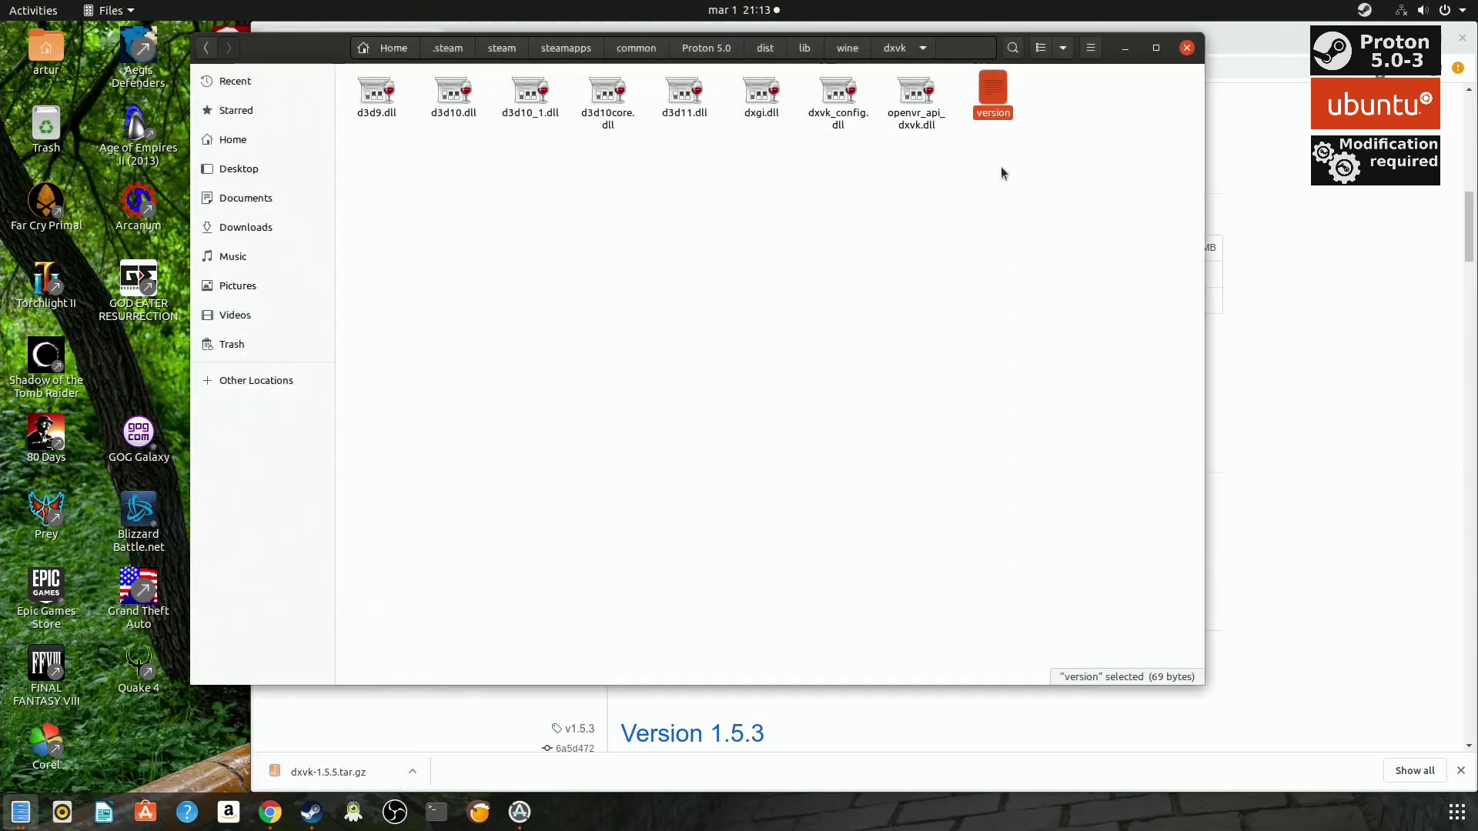
Step: Open the downloaded dxvk-1.5.5.tar.gz, close the browser, and extract all x32 DLLs into the open lib/wine/dxvk folder, replacing all existing files
{"action": "left_click", "coordinate": [375, 768]}
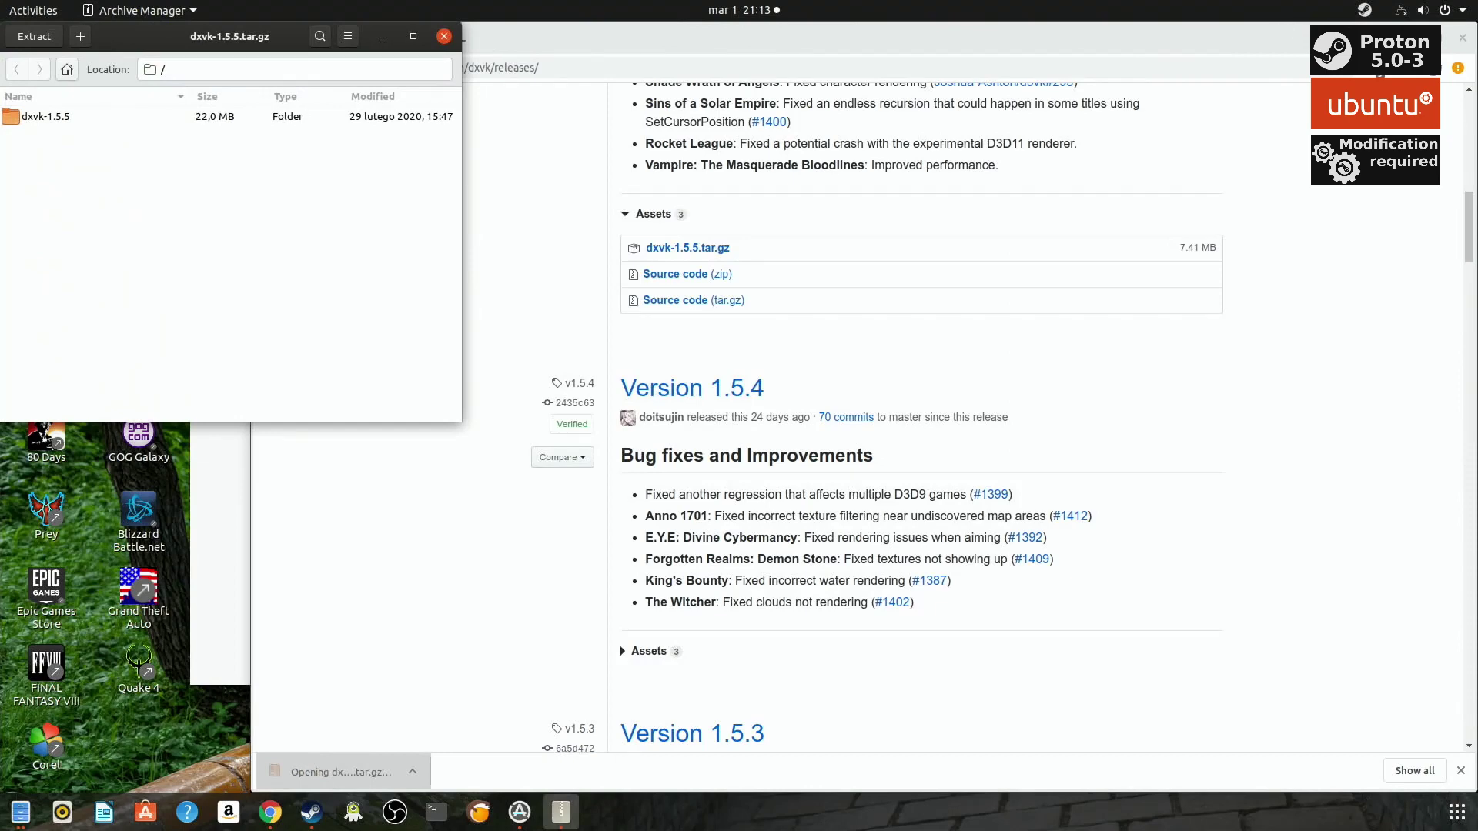
{"action": "left_click", "coordinate": [1462, 37]}
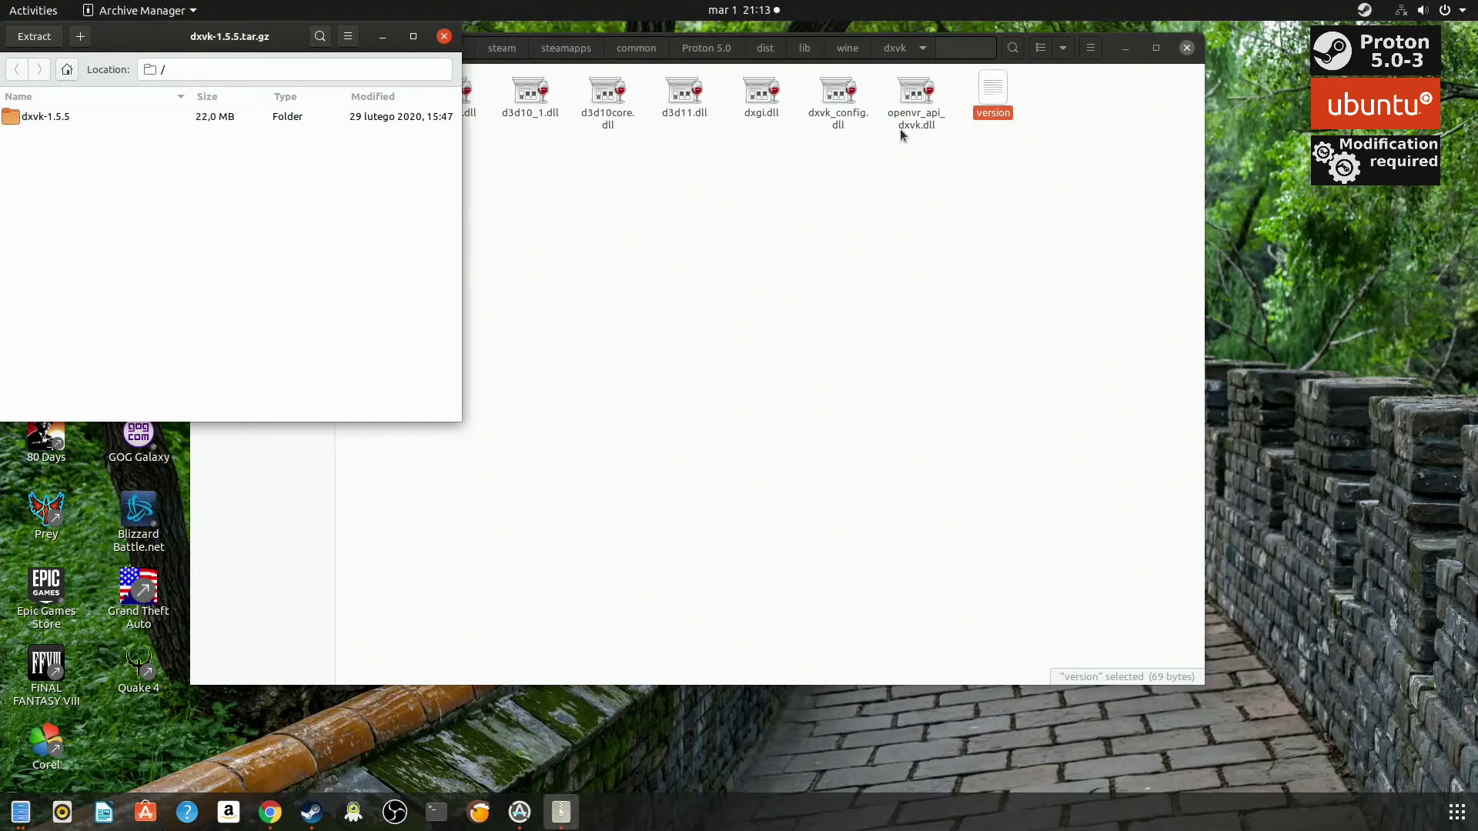
{"action": "double_click", "coordinate": [43, 119]}
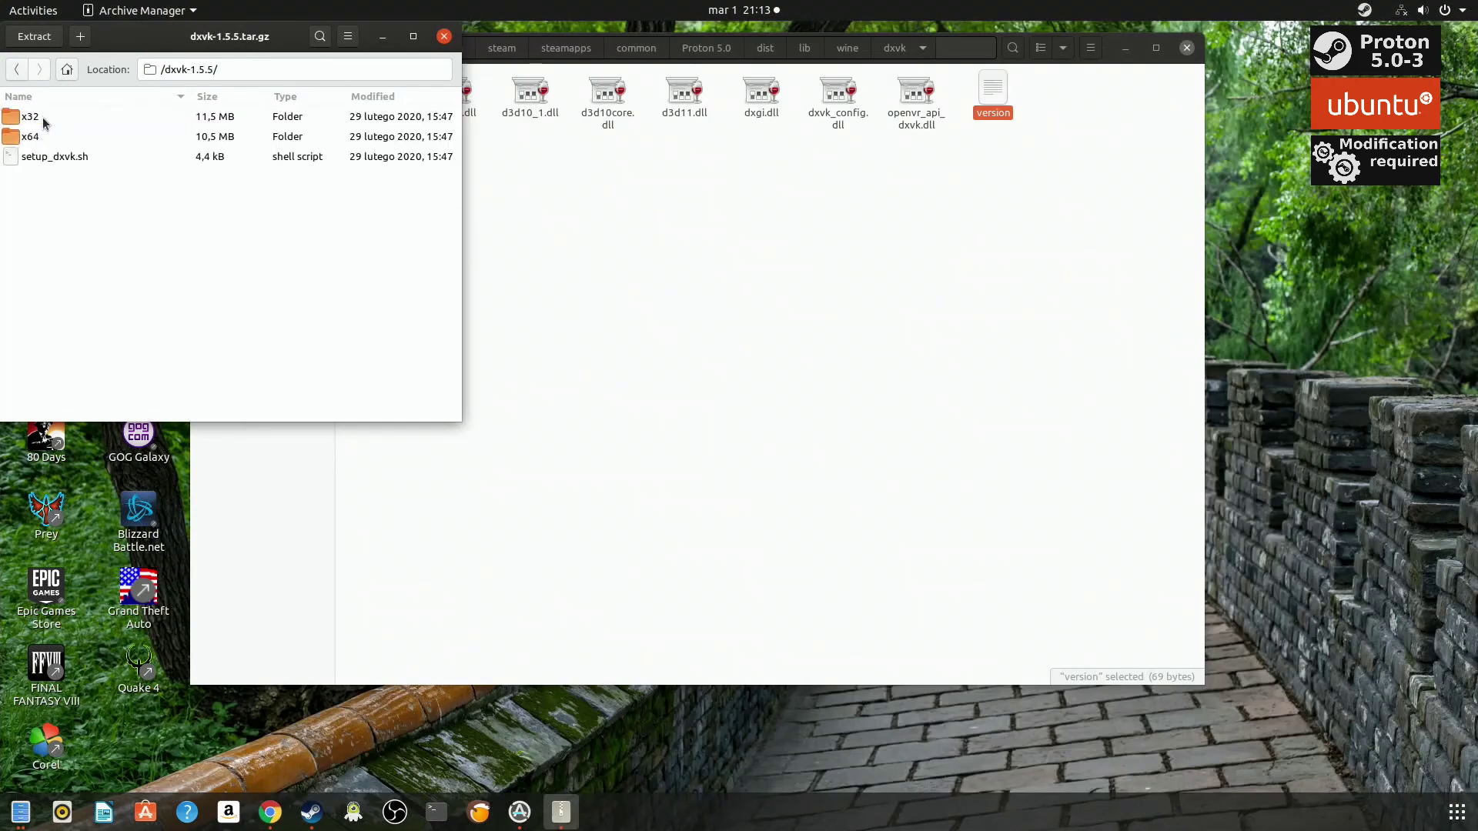
{"action": "double_click", "coordinate": [30, 117]}
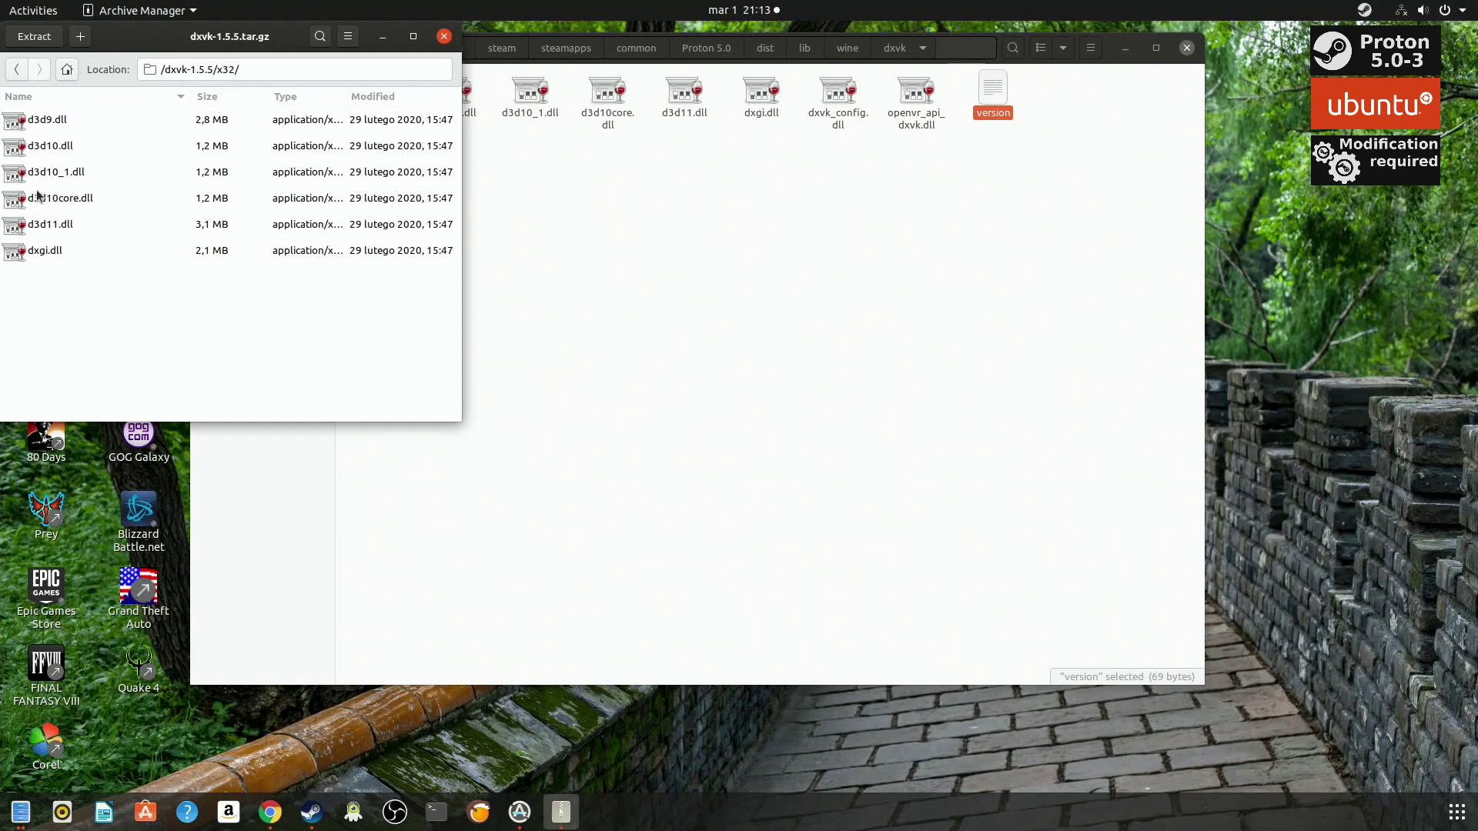
{"action": "left_click", "coordinate": [43, 125]}
{"action": "left_click", "coordinate": [55, 252], "text": "shift"}
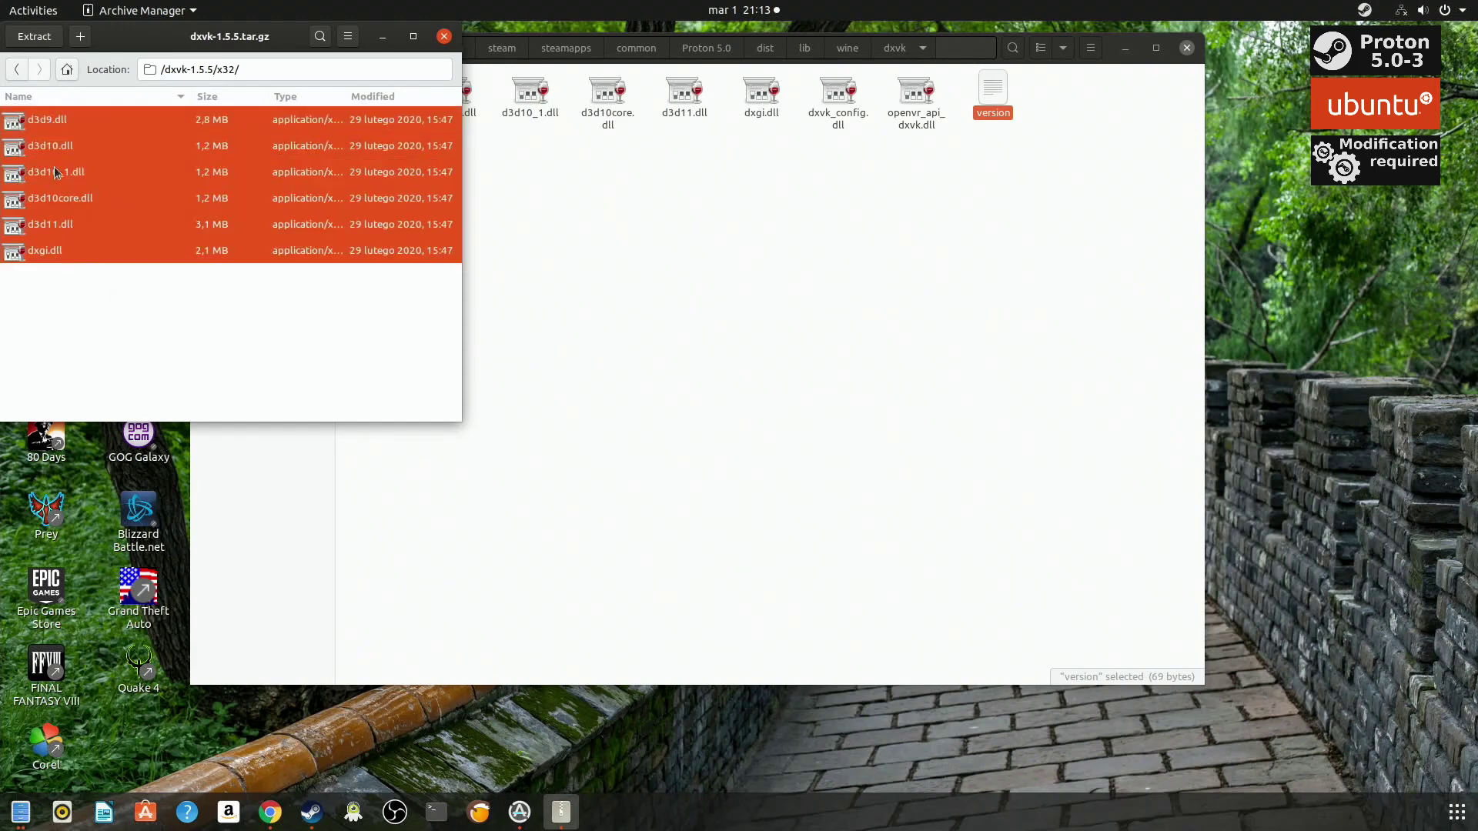
{"action": "left_click_drag", "start_coordinate": [47, 123], "coordinate": [685, 206]}
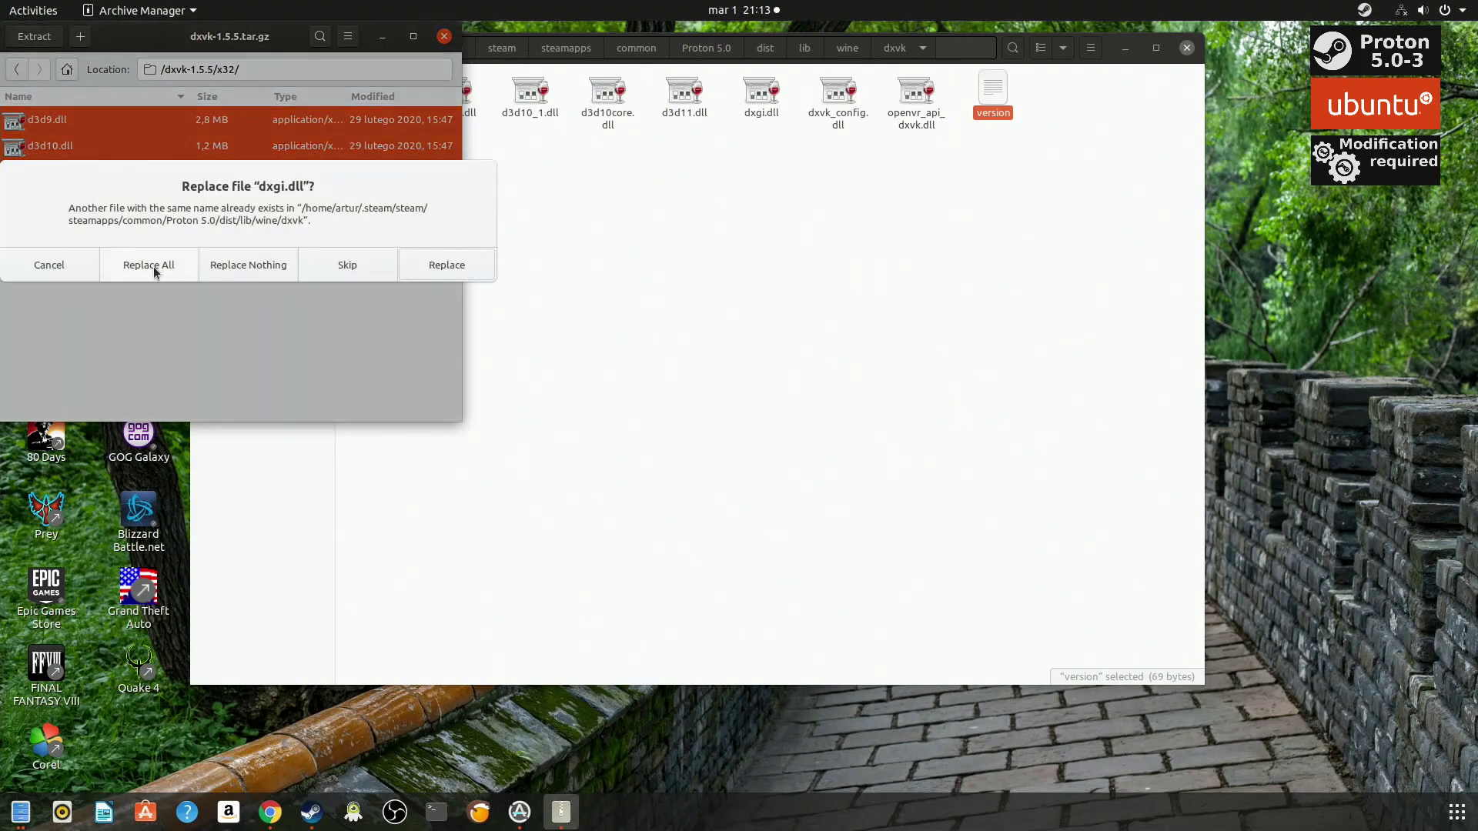
{"action": "left_click", "coordinate": [153, 268]}
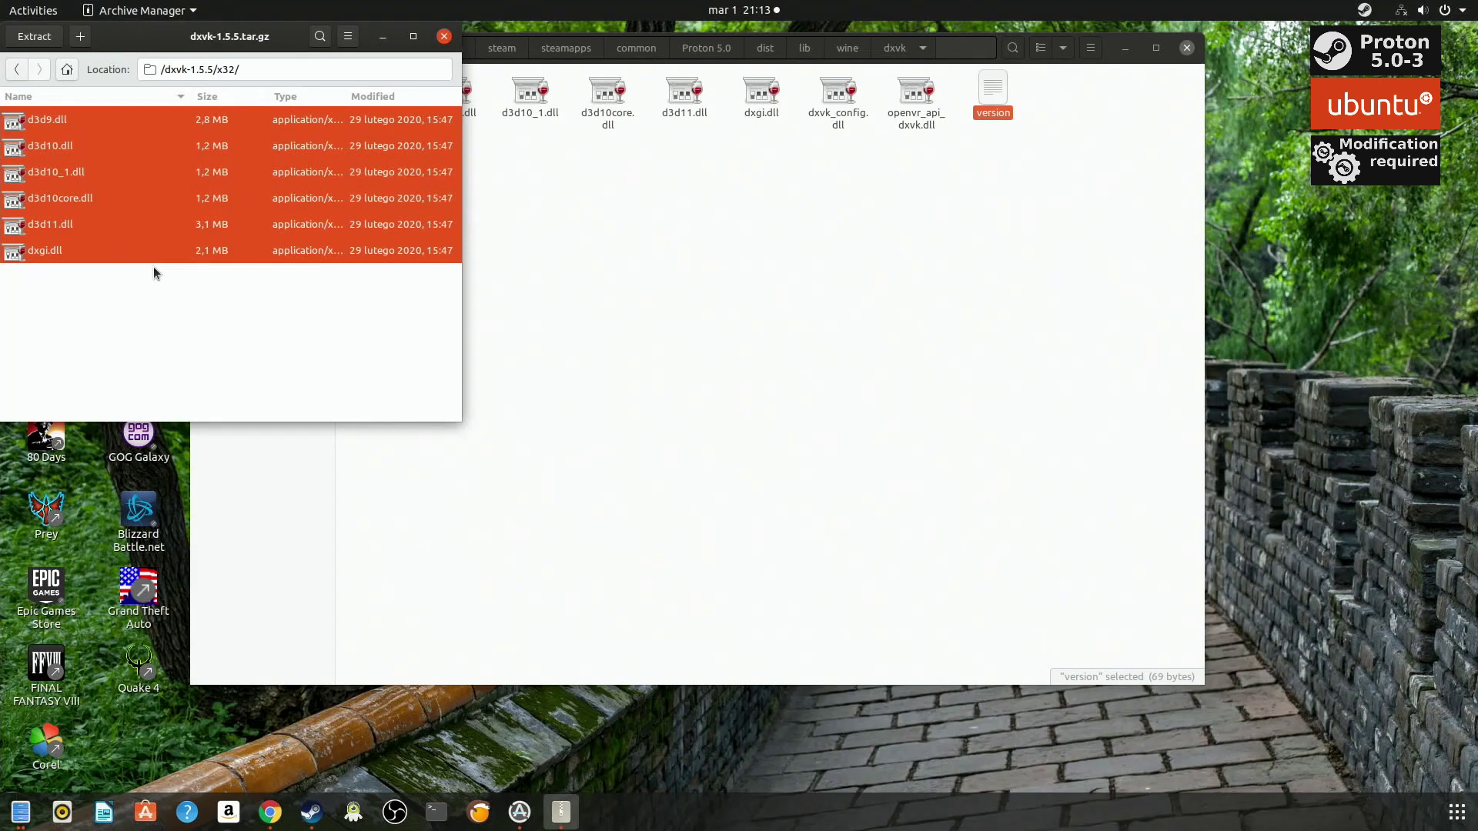
Step: Go back up to Proton 5.0's dist folder in the file window and open lib64/wine/dxvk inside it
{"action": "left_click", "coordinate": [642, 200]}
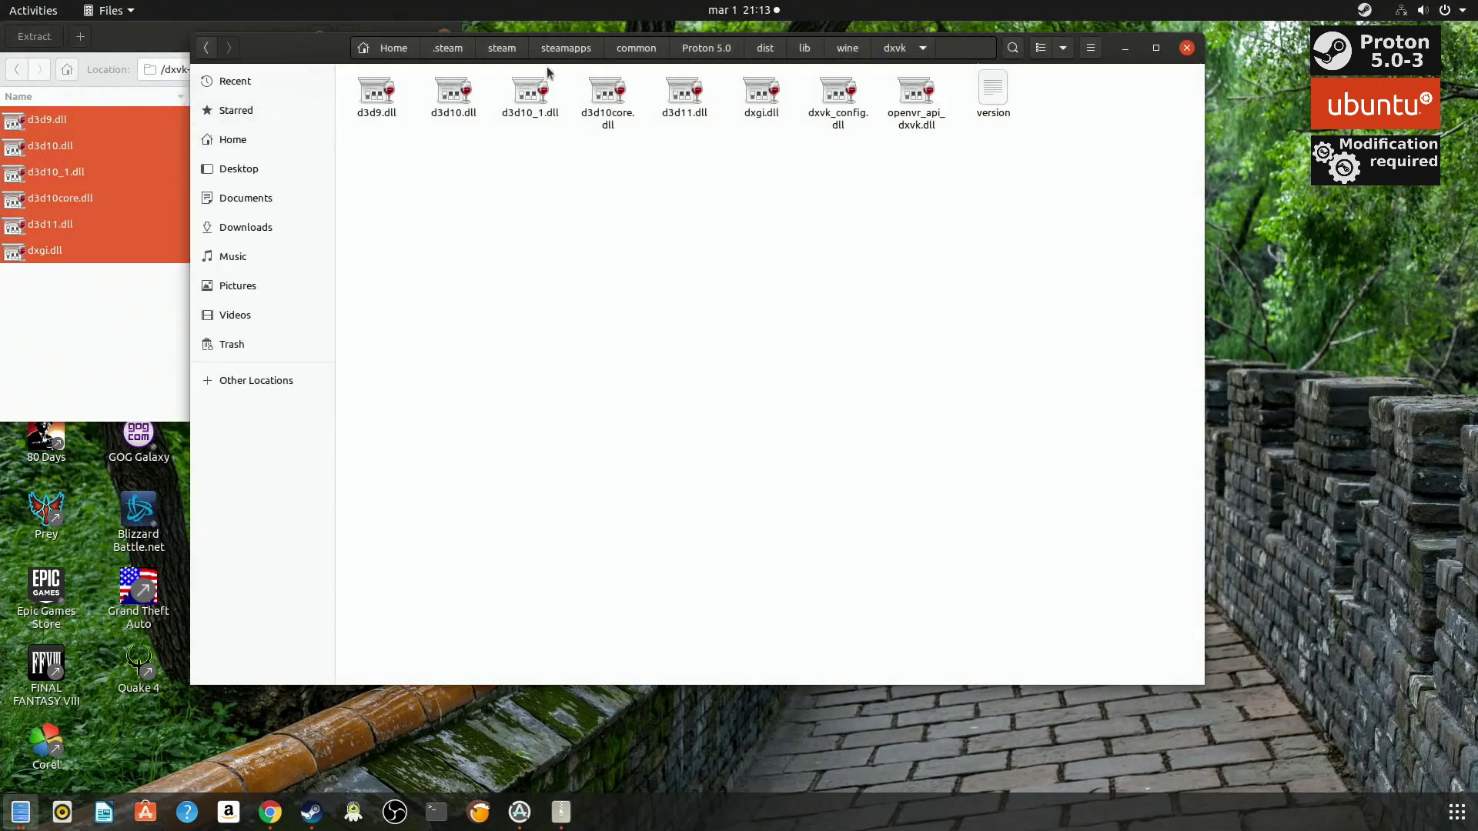
{"action": "left_click", "coordinate": [848, 48]}
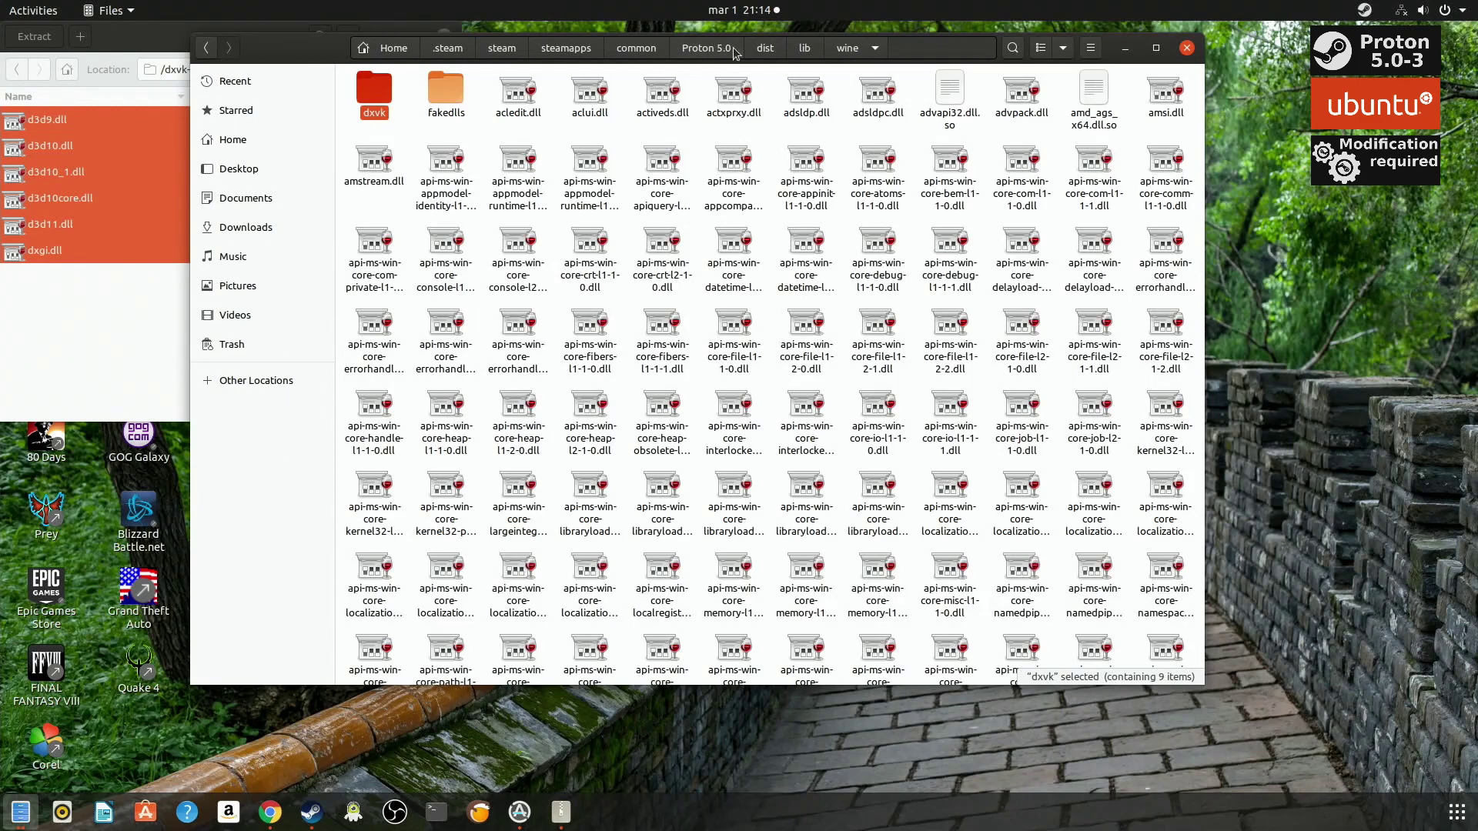
{"action": "left_click", "coordinate": [763, 51]}
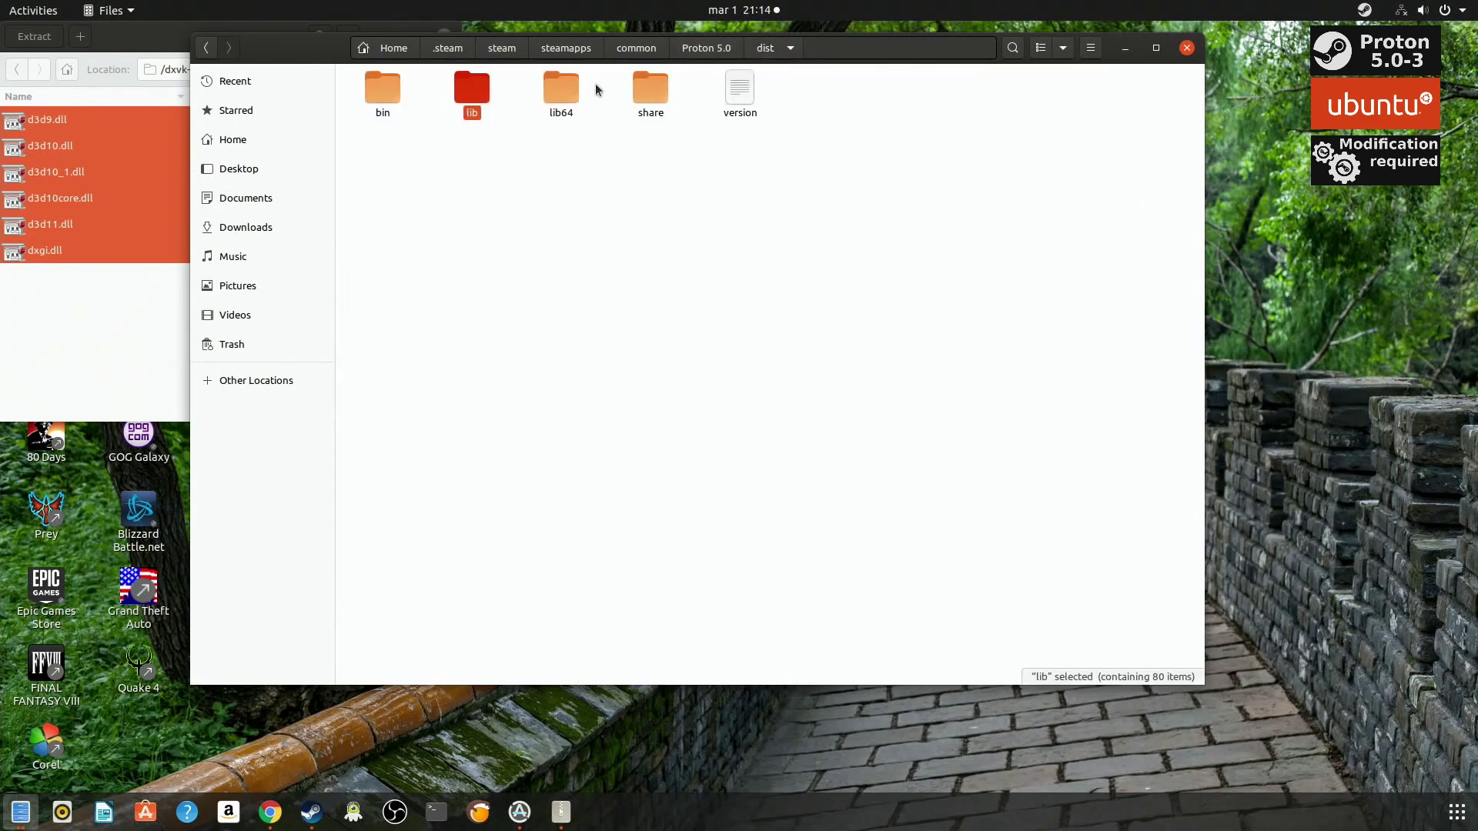
{"action": "double_click", "coordinate": [549, 91]}
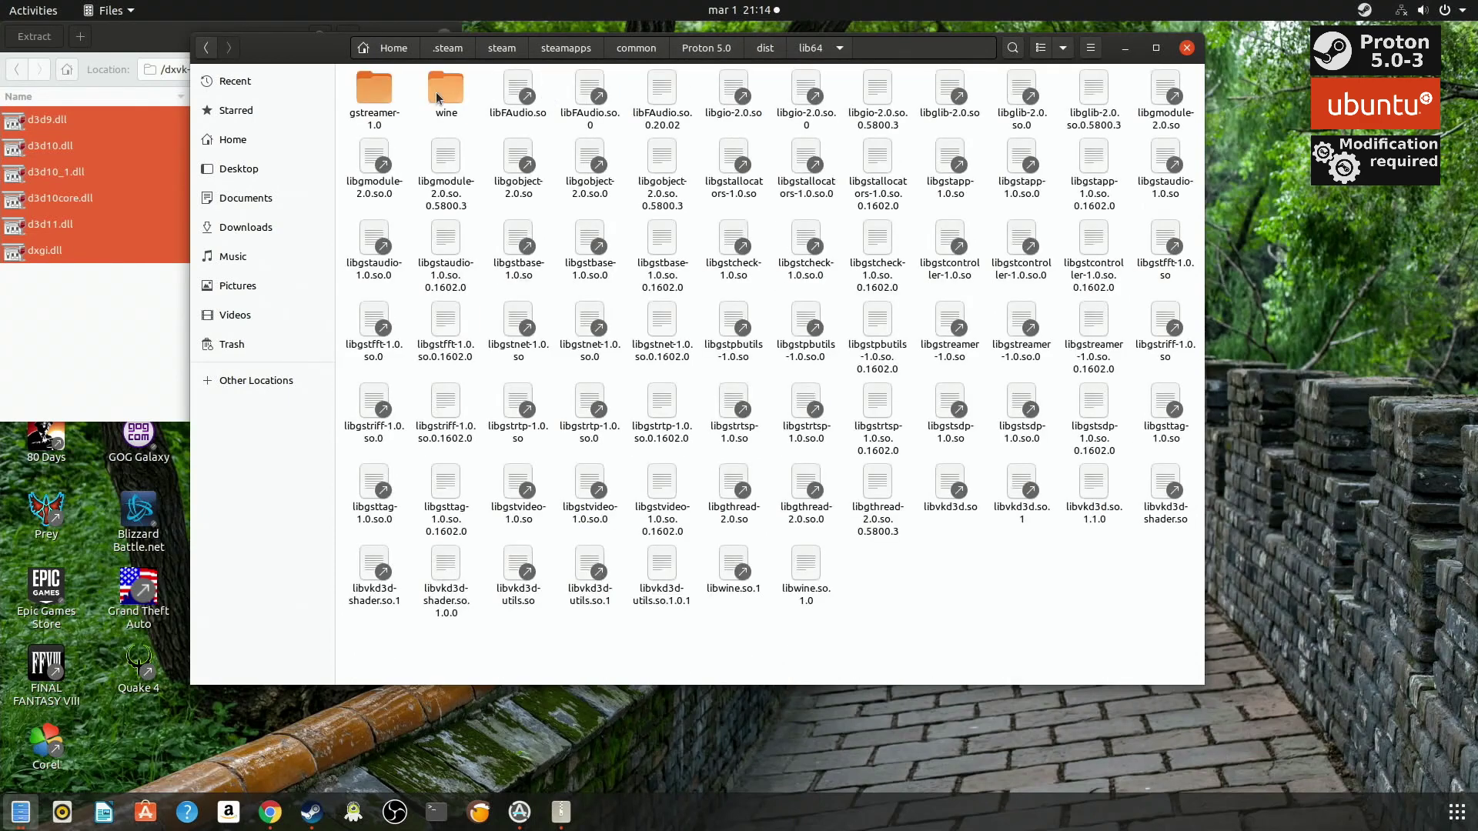
{"action": "double_click", "coordinate": [435, 94]}
{"action": "left_click", "coordinate": [385, 96]}
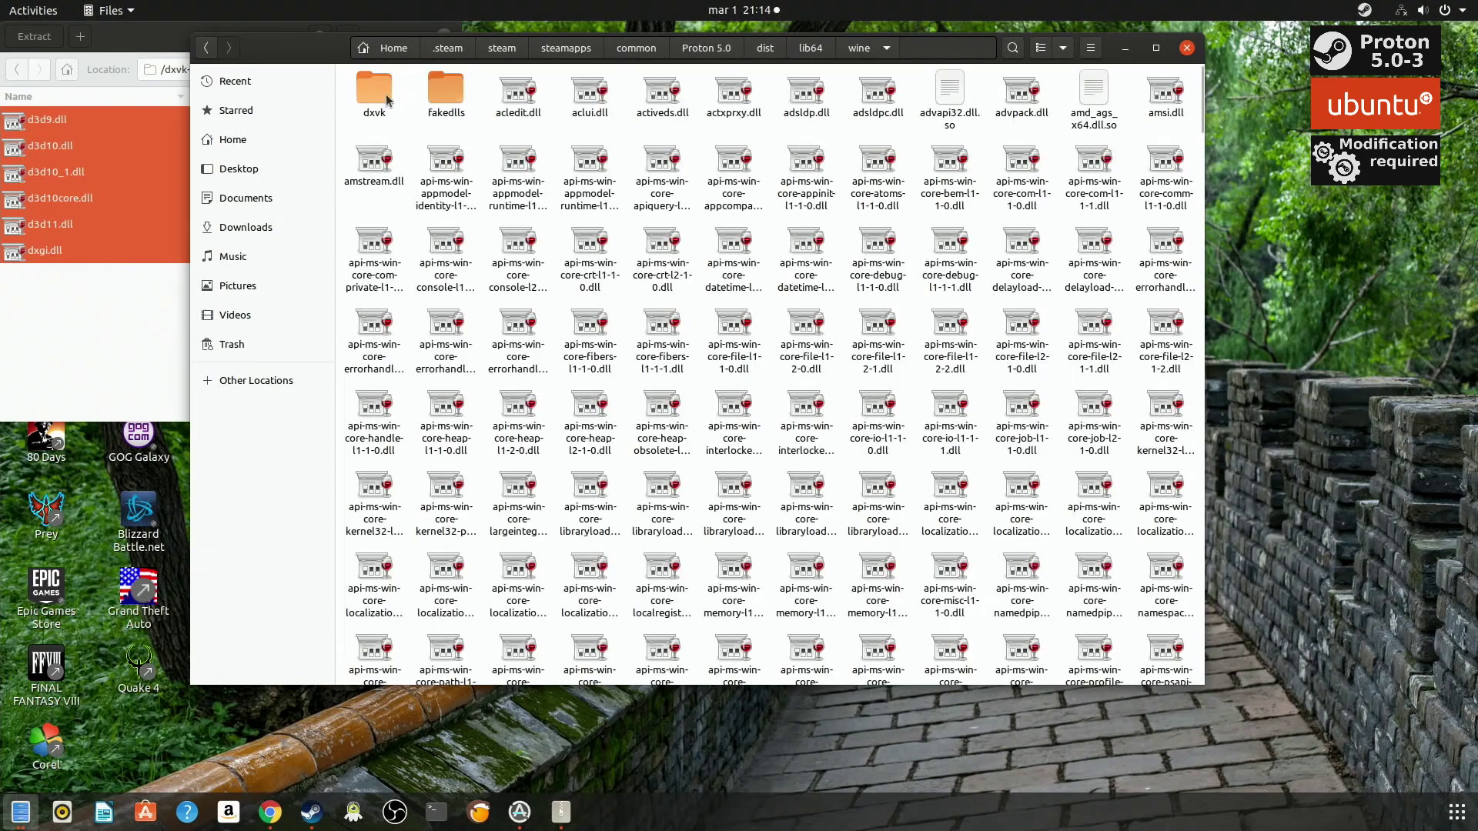
{"action": "double_click", "coordinate": [374, 94]}
Step: Extract all six DLLs from the archive's x64 folder into the open lib64/wine/dxvk folder, replacing all existing files
{"action": "left_click", "coordinate": [117, 308]}
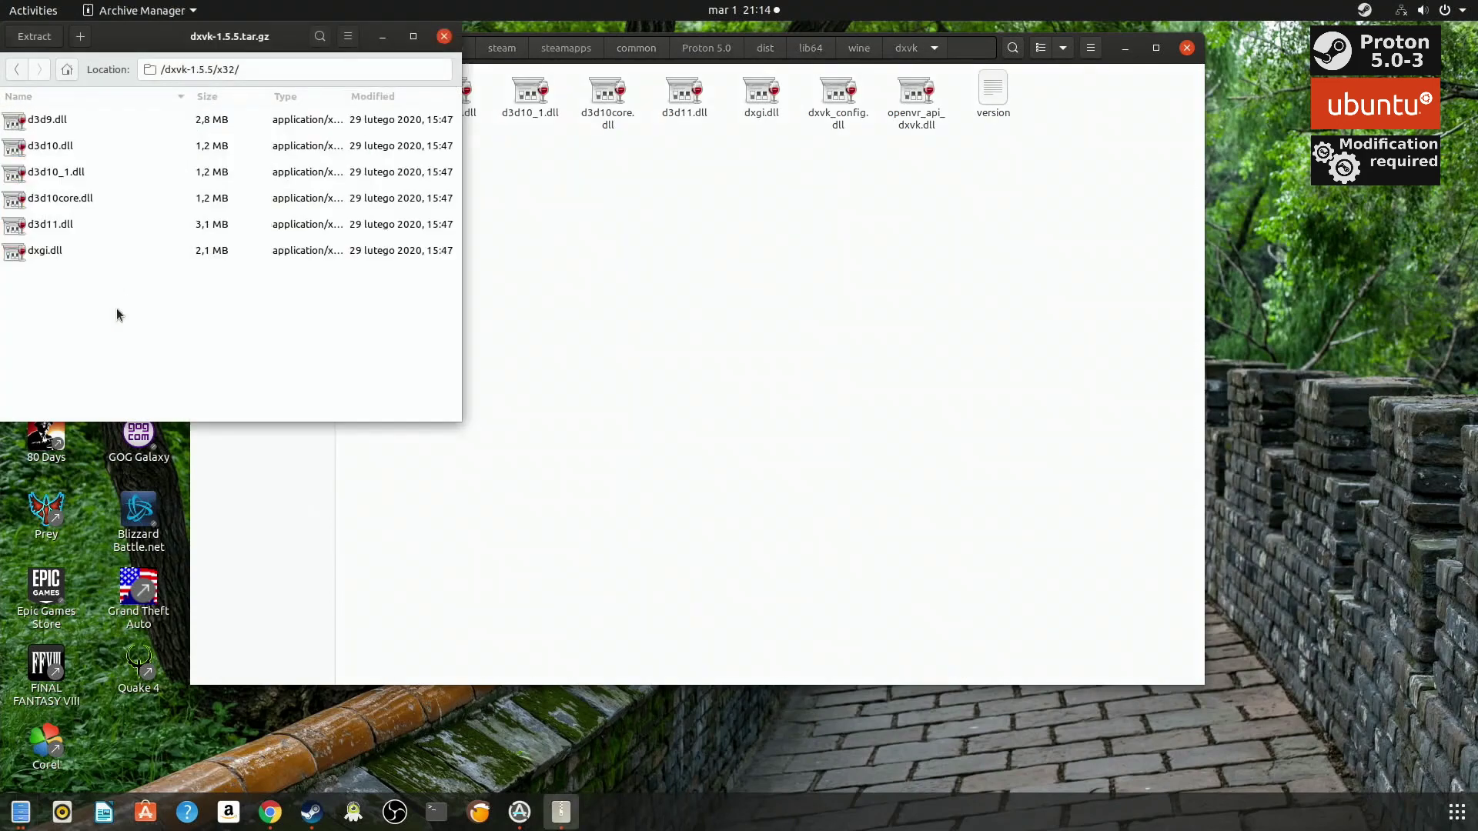
{"action": "left_click", "coordinate": [16, 69]}
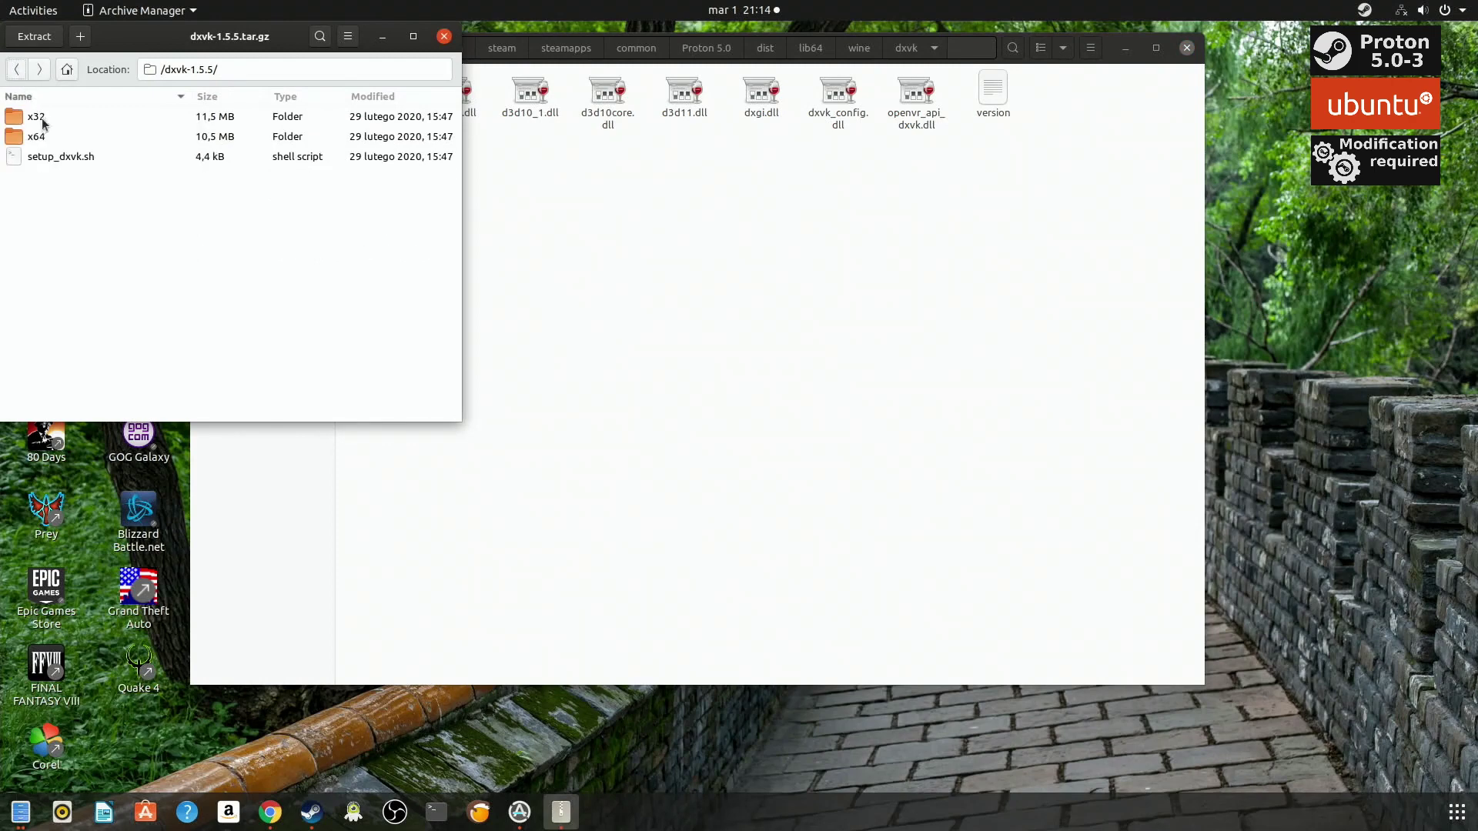
{"action": "double_click", "coordinate": [39, 139]}
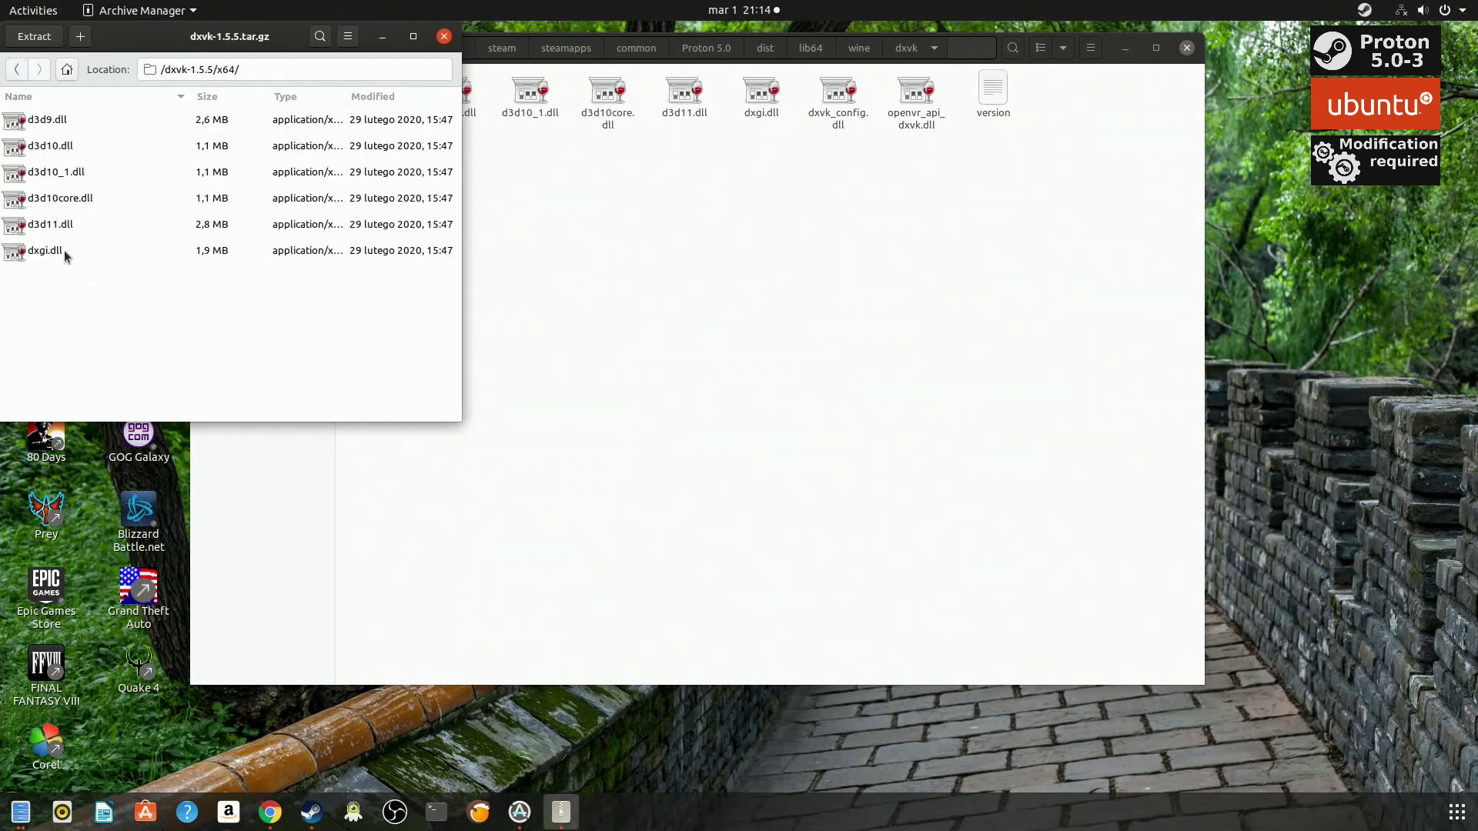
{"action": "left_click", "coordinate": [67, 252]}
{"action": "left_click", "coordinate": [51, 124], "text": "shift"}
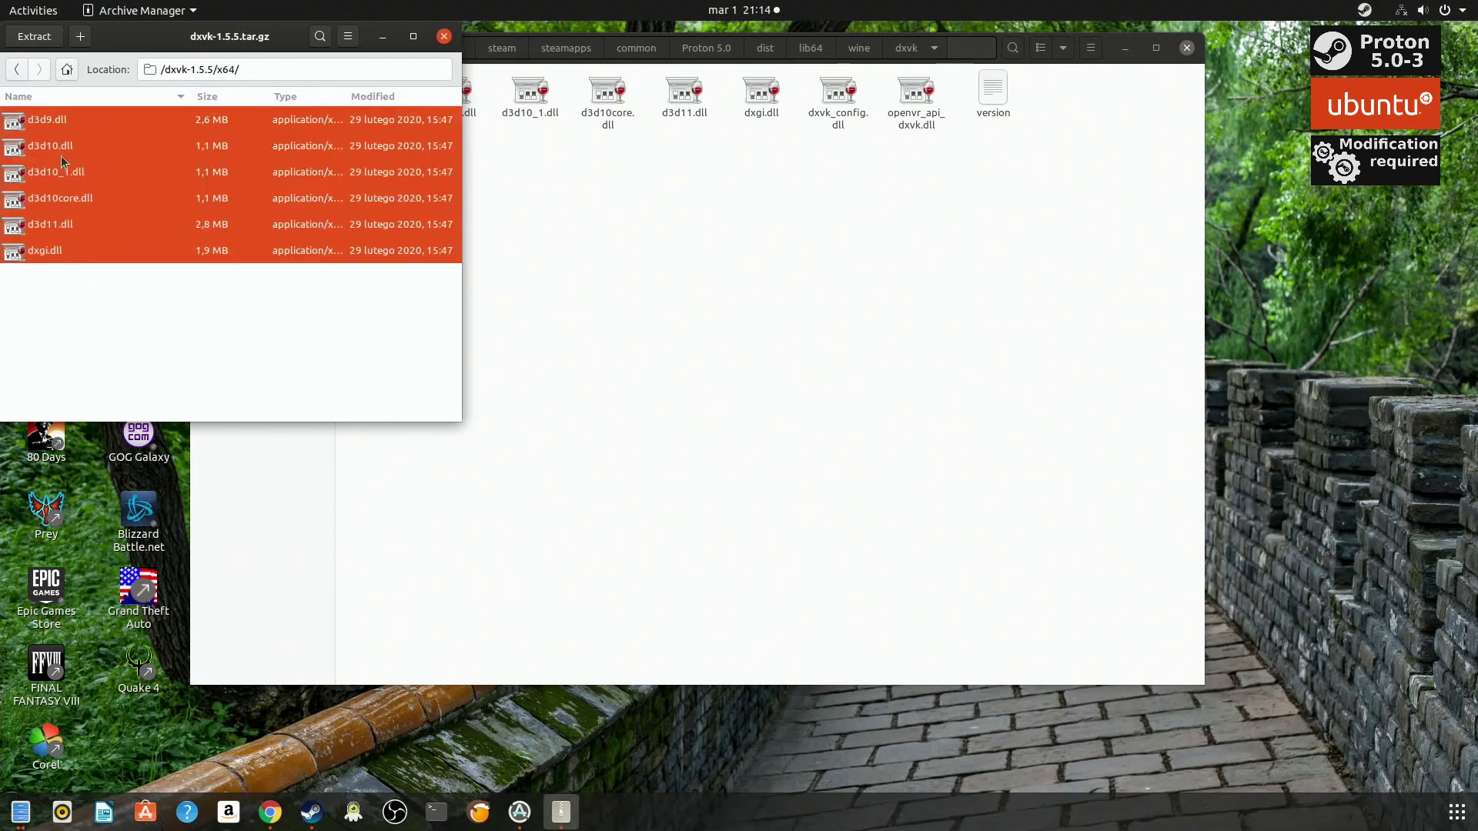
{"action": "left_click_drag", "start_coordinate": [30, 133], "coordinate": [776, 229]}
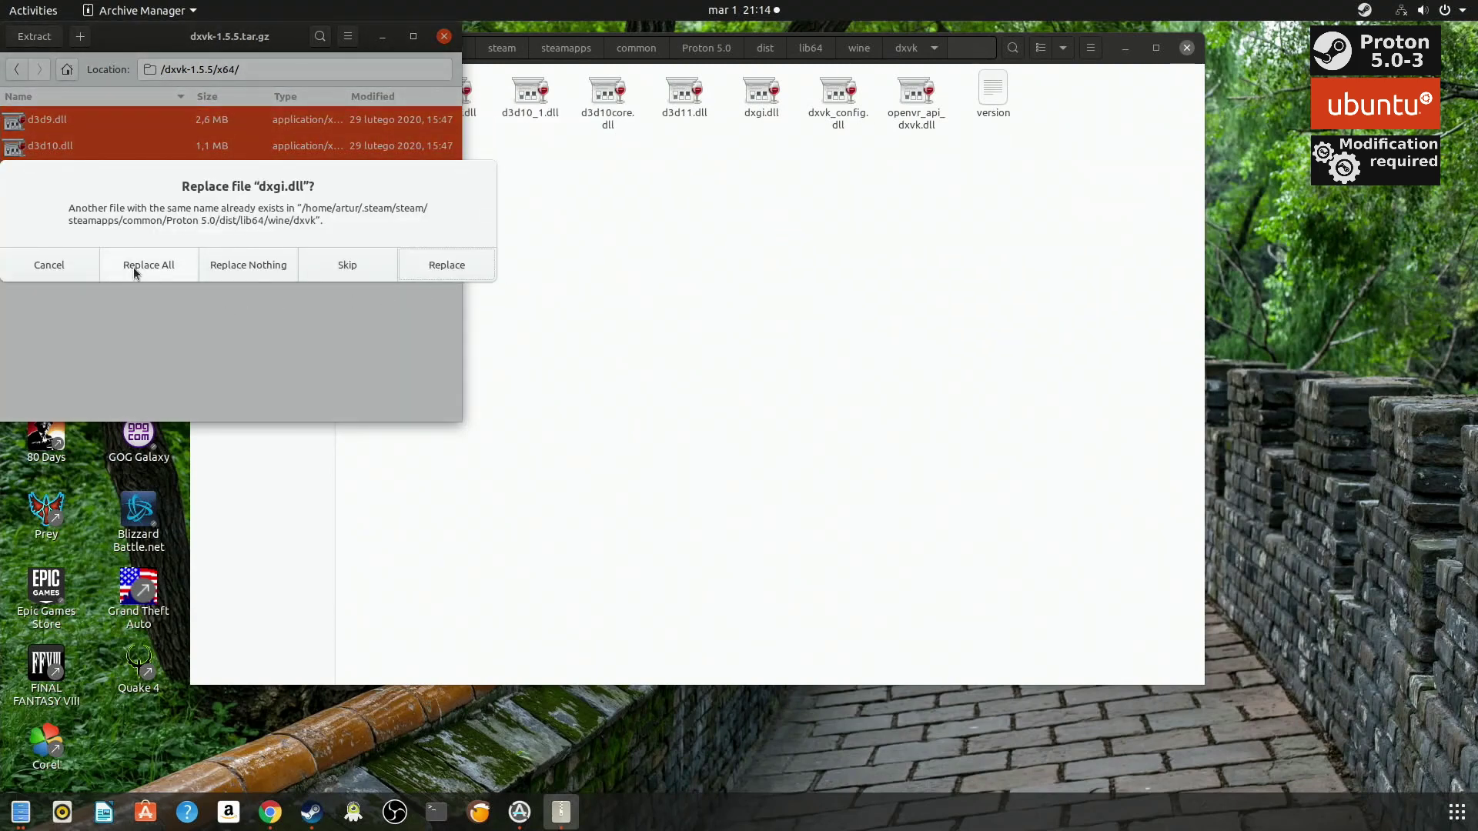
{"action": "left_click", "coordinate": [133, 266]}
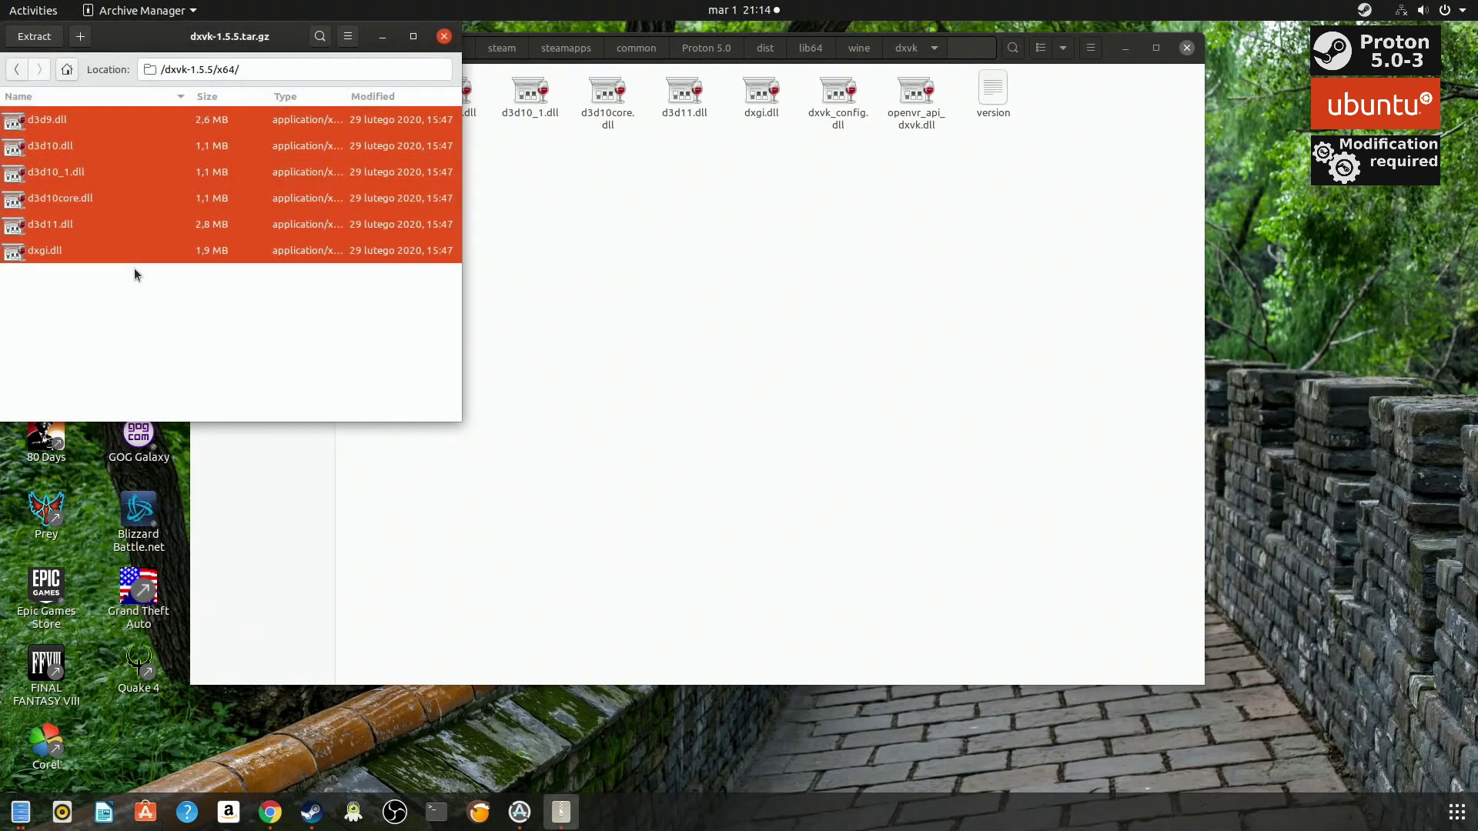
Step: Check the accessed and modified dates in the properties of the extracted d3d10_1.dll against the archive's dates, and close the properties
{"action": "left_click", "coordinate": [773, 245]}
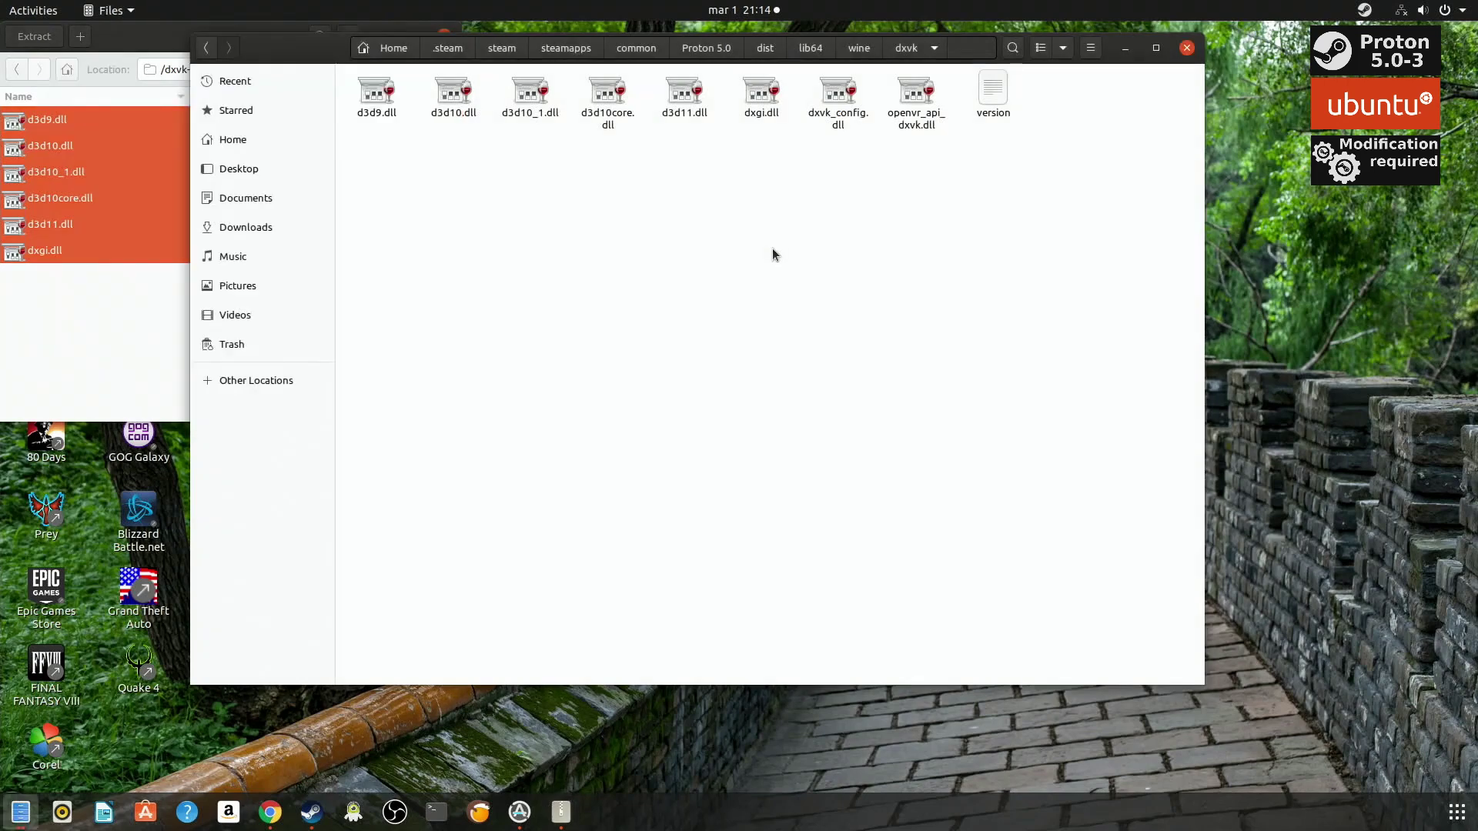
{"action": "left_click", "coordinate": [104, 367]}
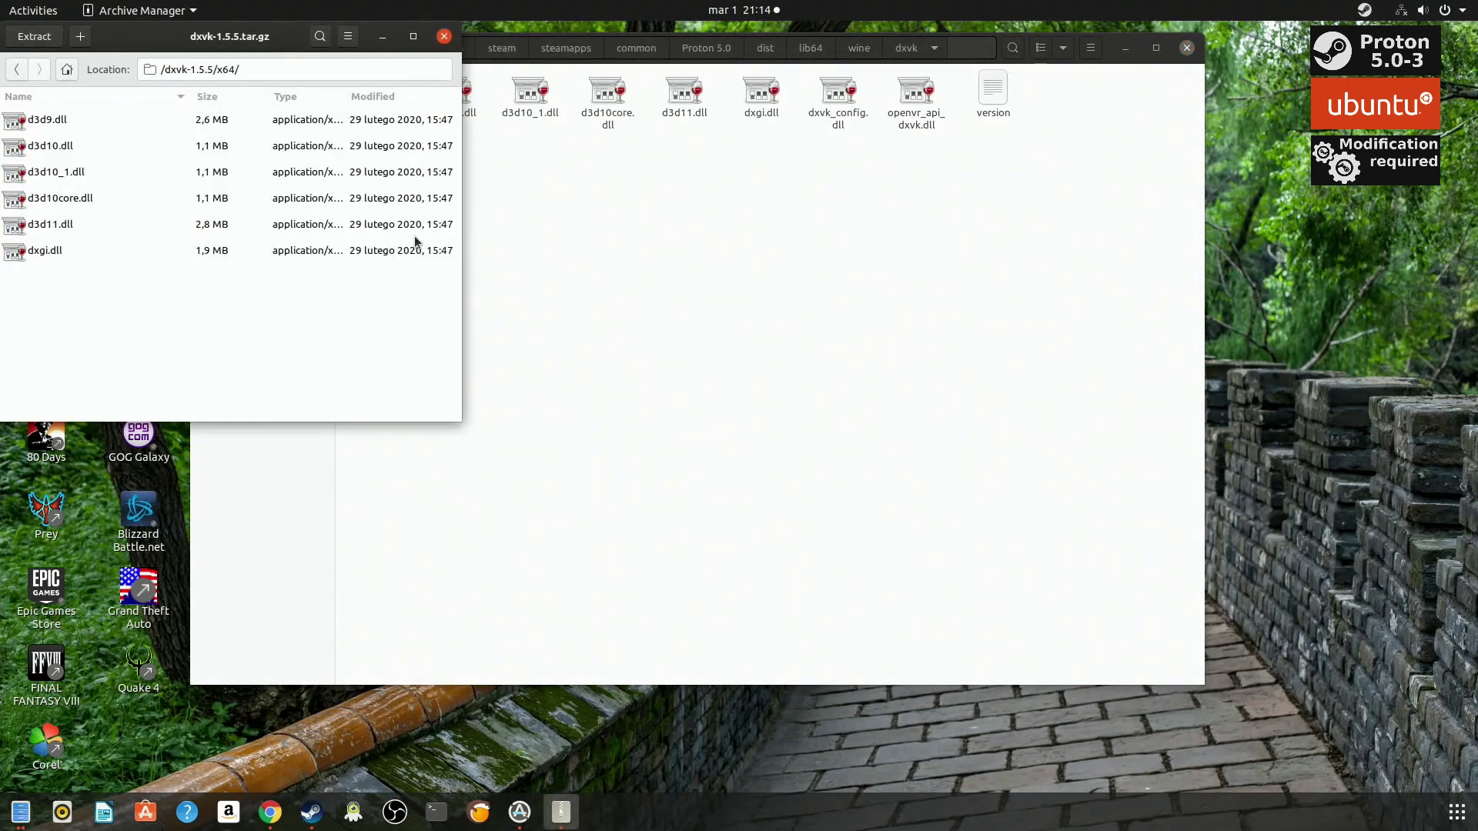
{"action": "right_click", "coordinate": [537, 101]}
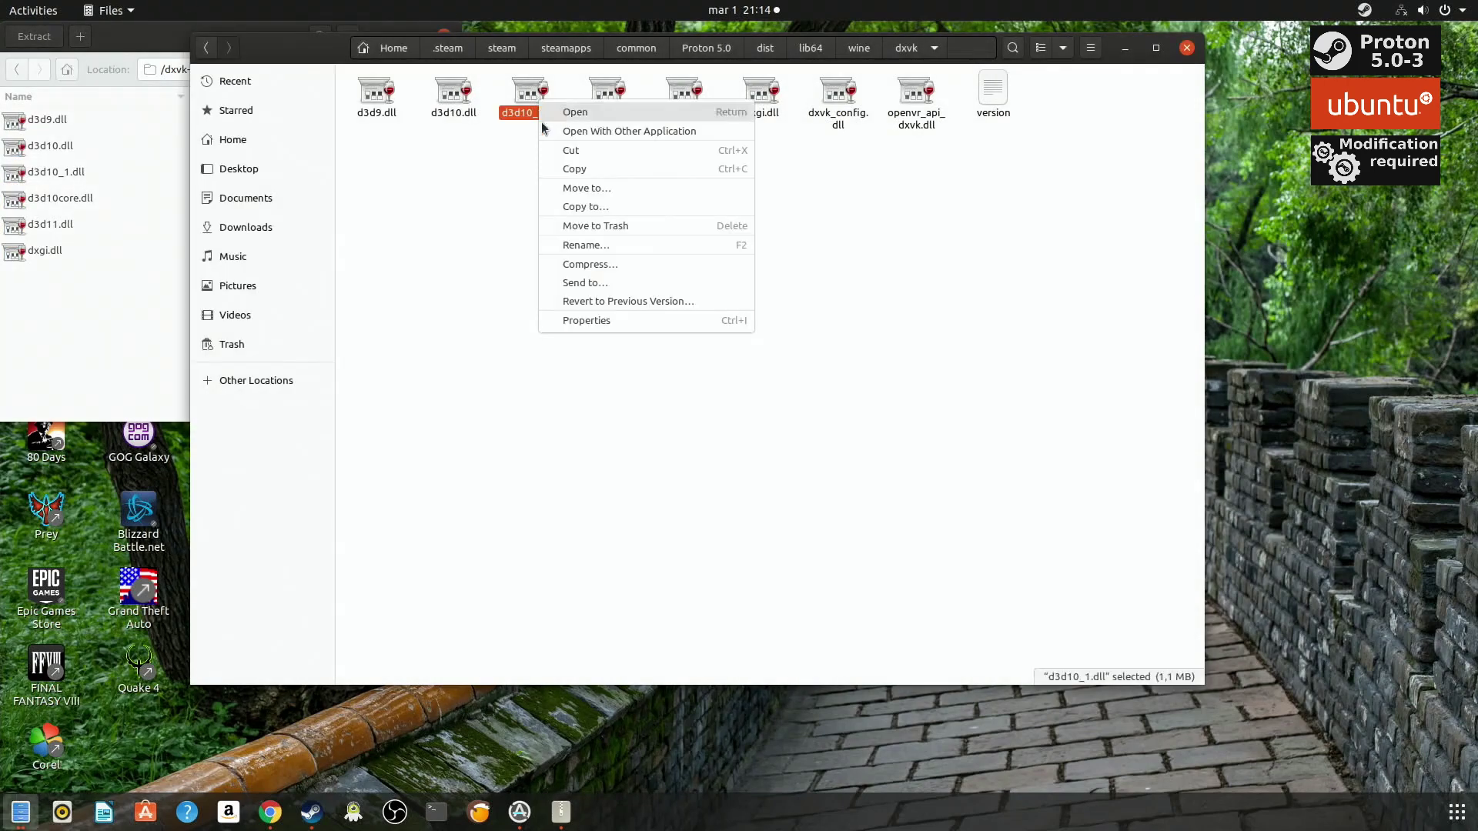
{"action": "left_click", "coordinate": [597, 316]}
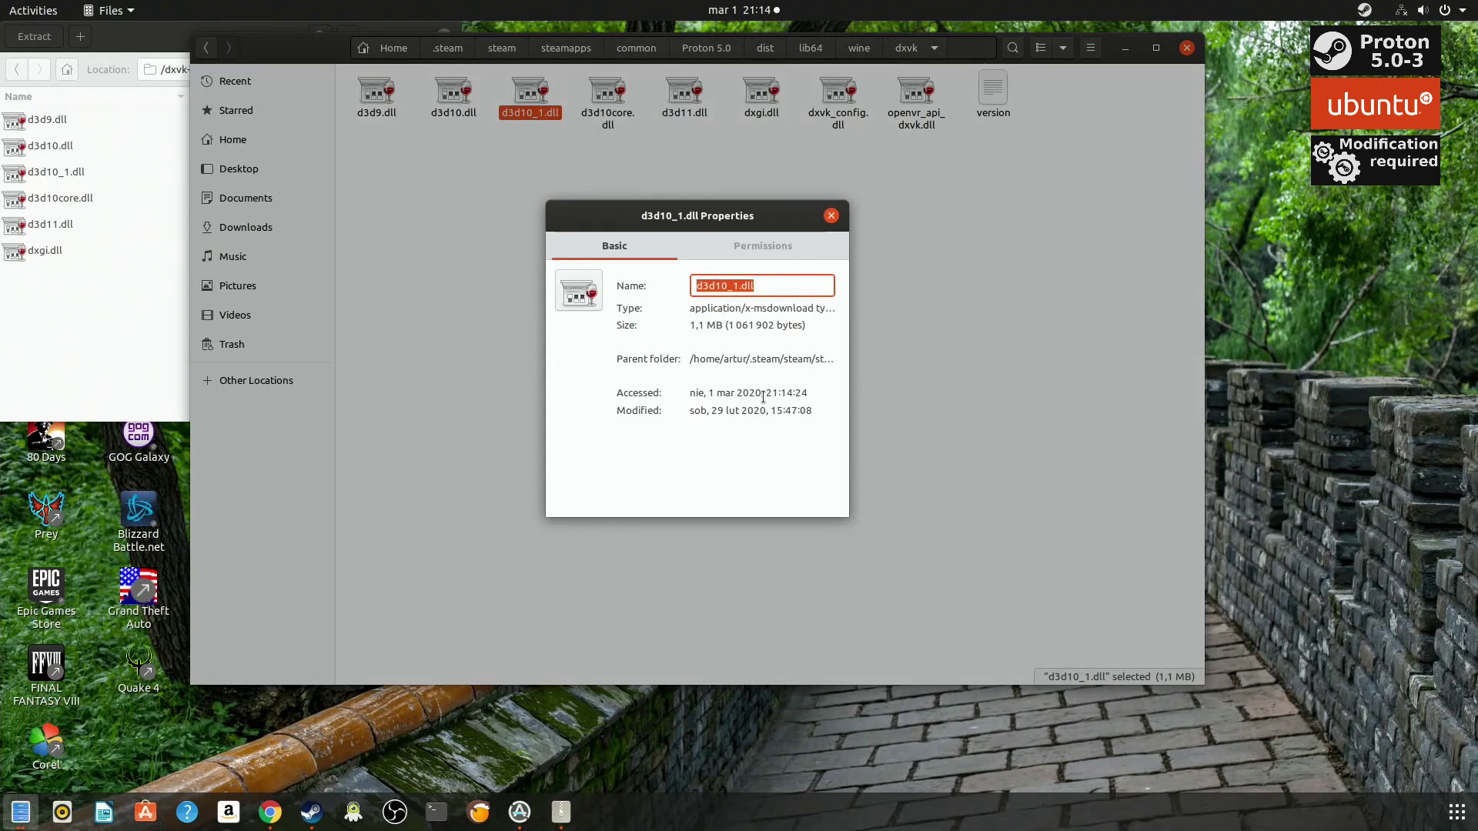
{"action": "left_click", "coordinate": [719, 394]}
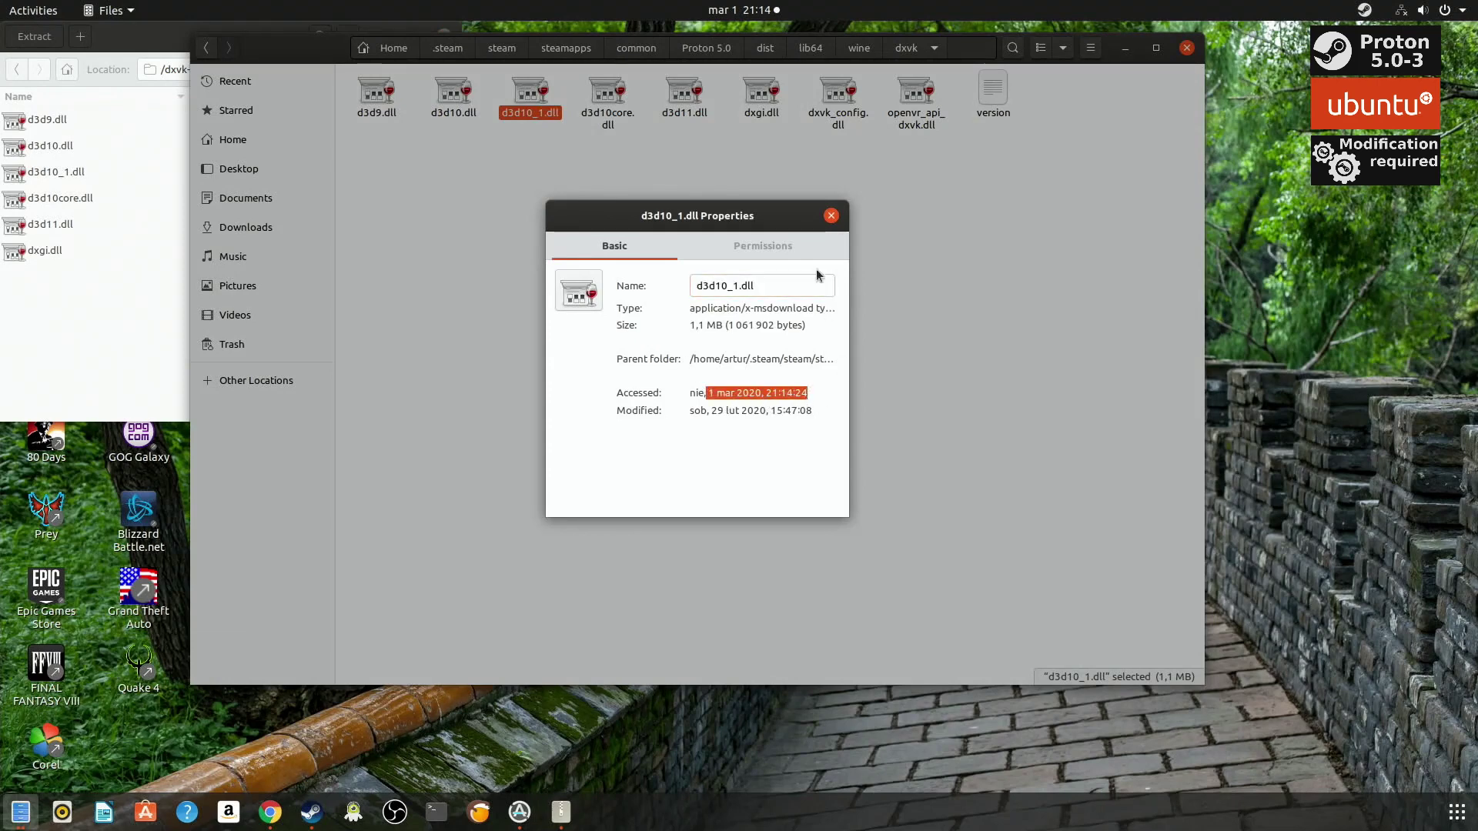
{"action": "left_click_drag", "start_coordinate": [690, 411], "coordinate": [816, 411]}
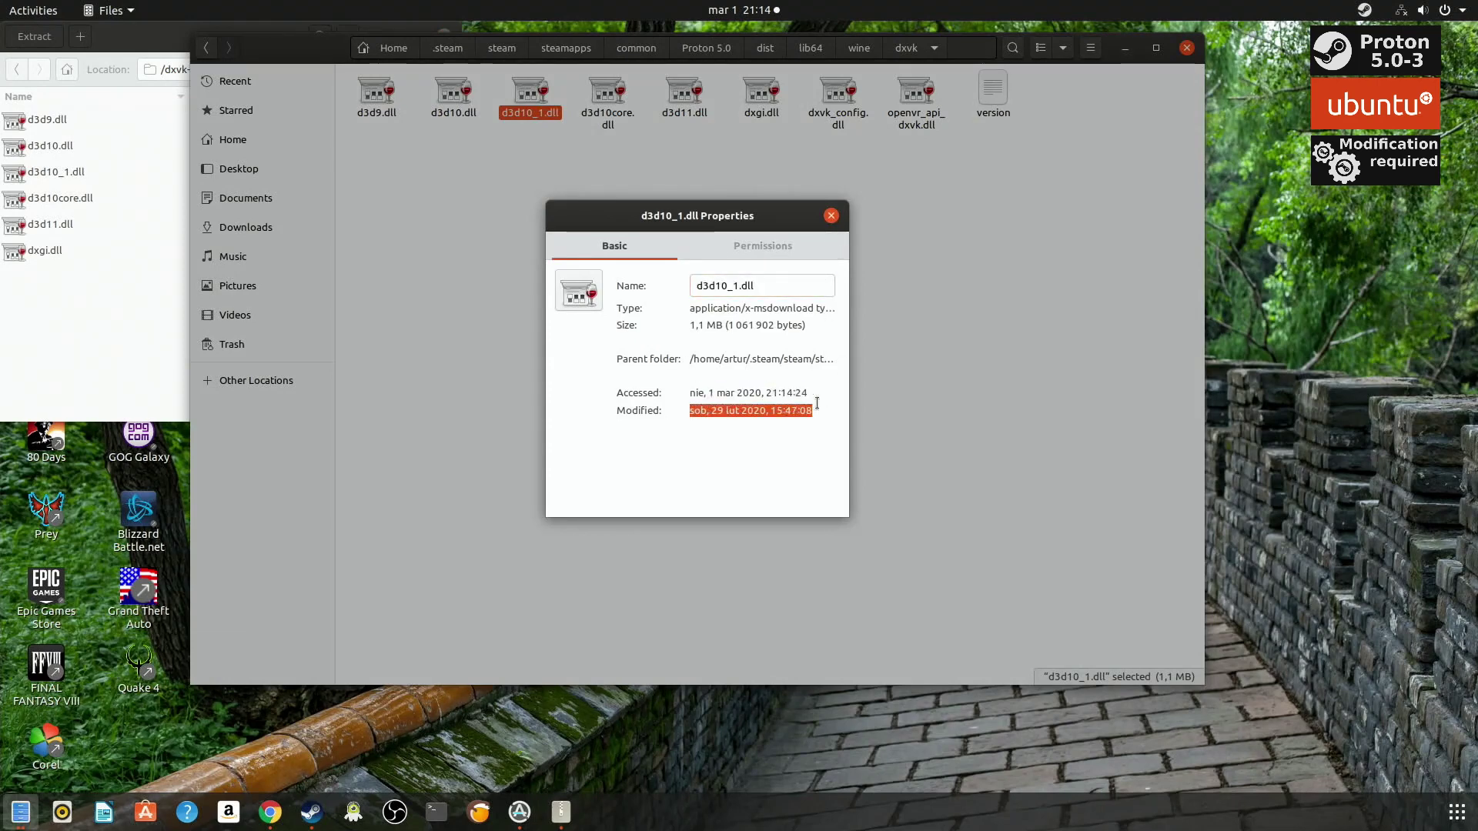
{"action": "left_click", "coordinate": [830, 217]}
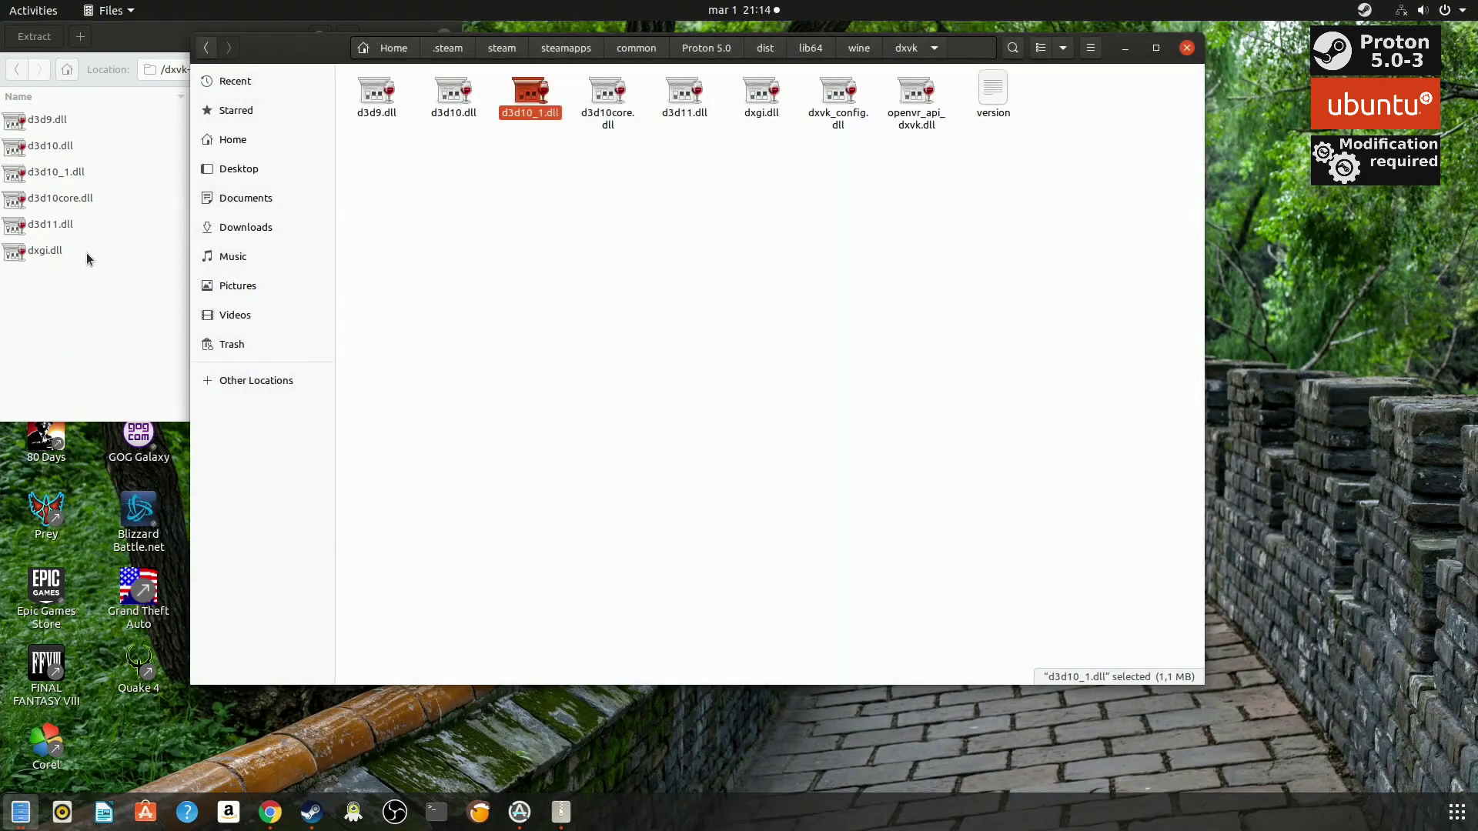
Step: Check the modified date of d3d11.dll in its properties against the archive listing, and close the properties
{"action": "left_click", "coordinate": [86, 252]}
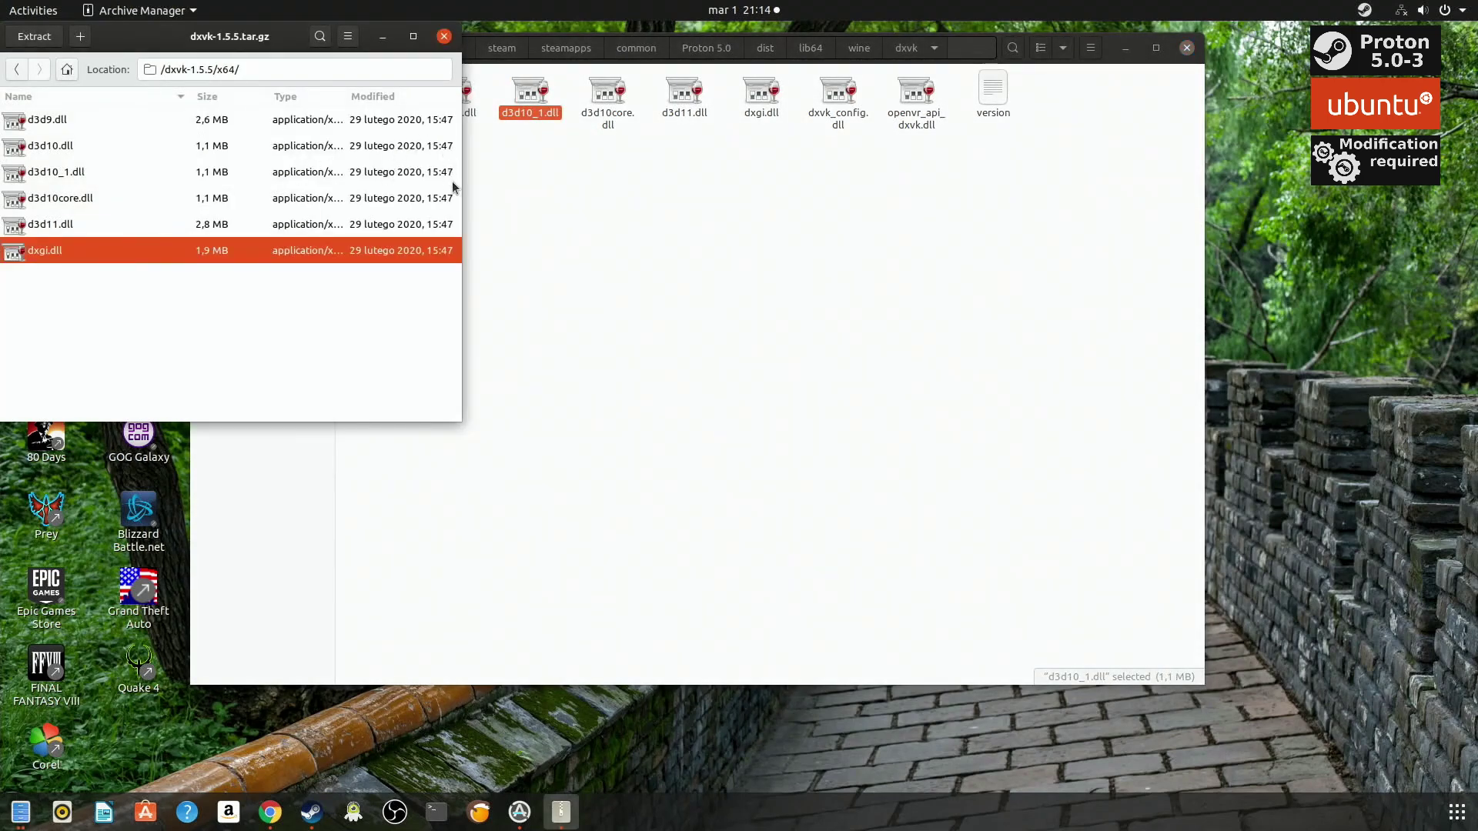
{"action": "left_click", "coordinate": [580, 163]}
{"action": "right_click", "coordinate": [685, 93]}
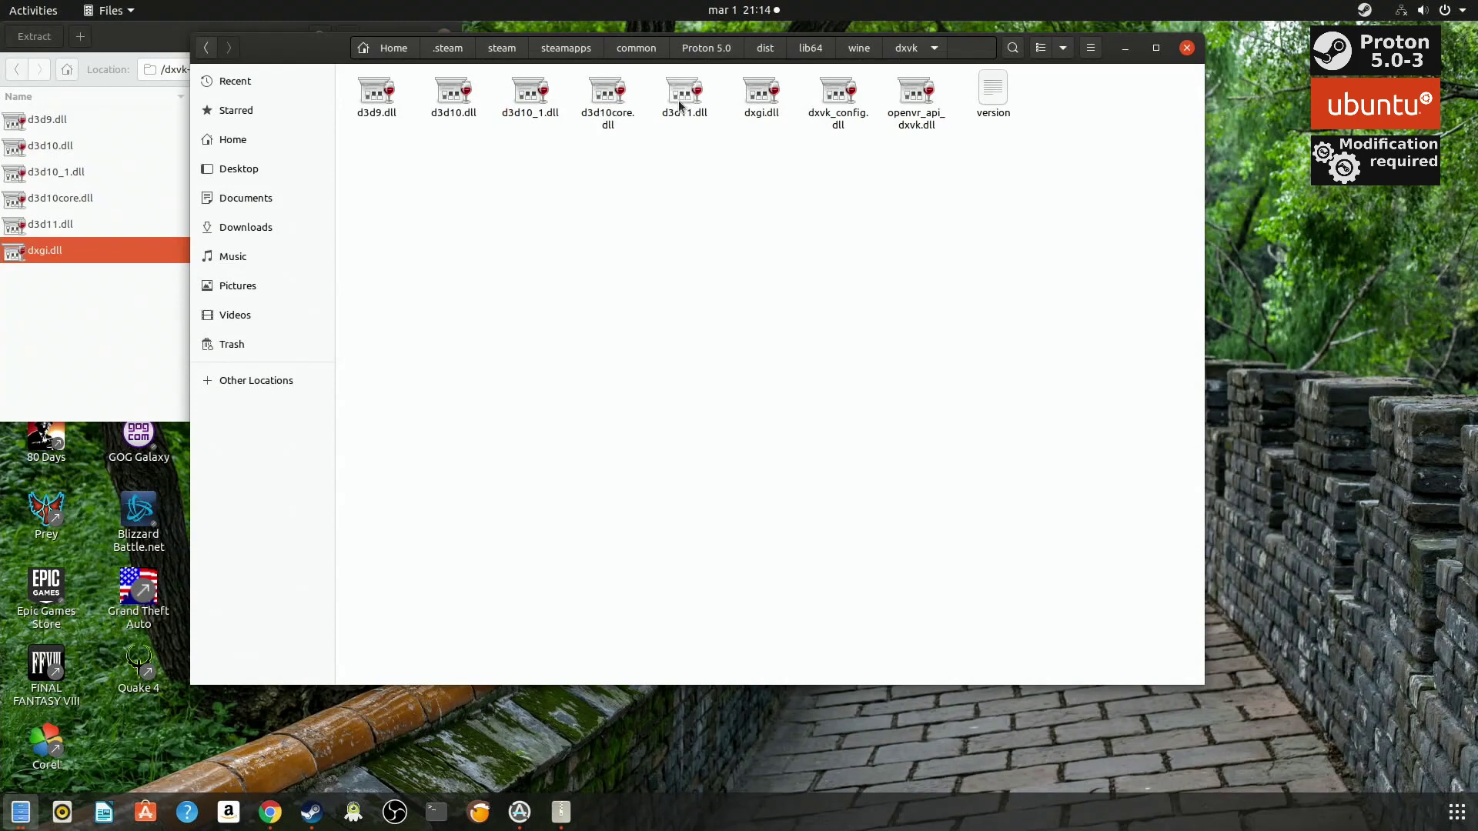
{"action": "left_click", "coordinate": [762, 321]}
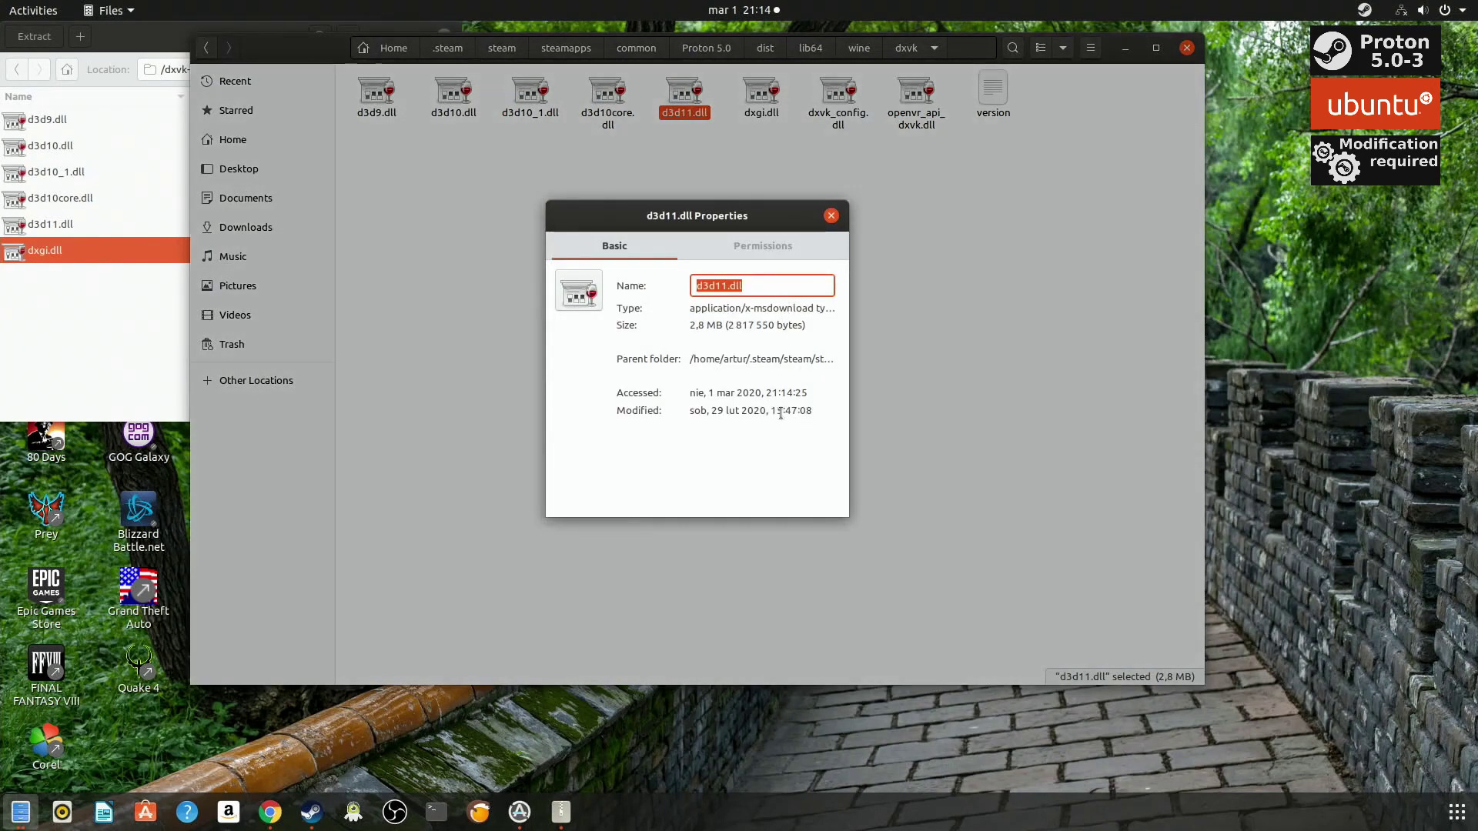
{"action": "left_click_drag", "start_coordinate": [777, 412], "coordinate": [813, 411]}
{"action": "left_click", "coordinate": [829, 216]}
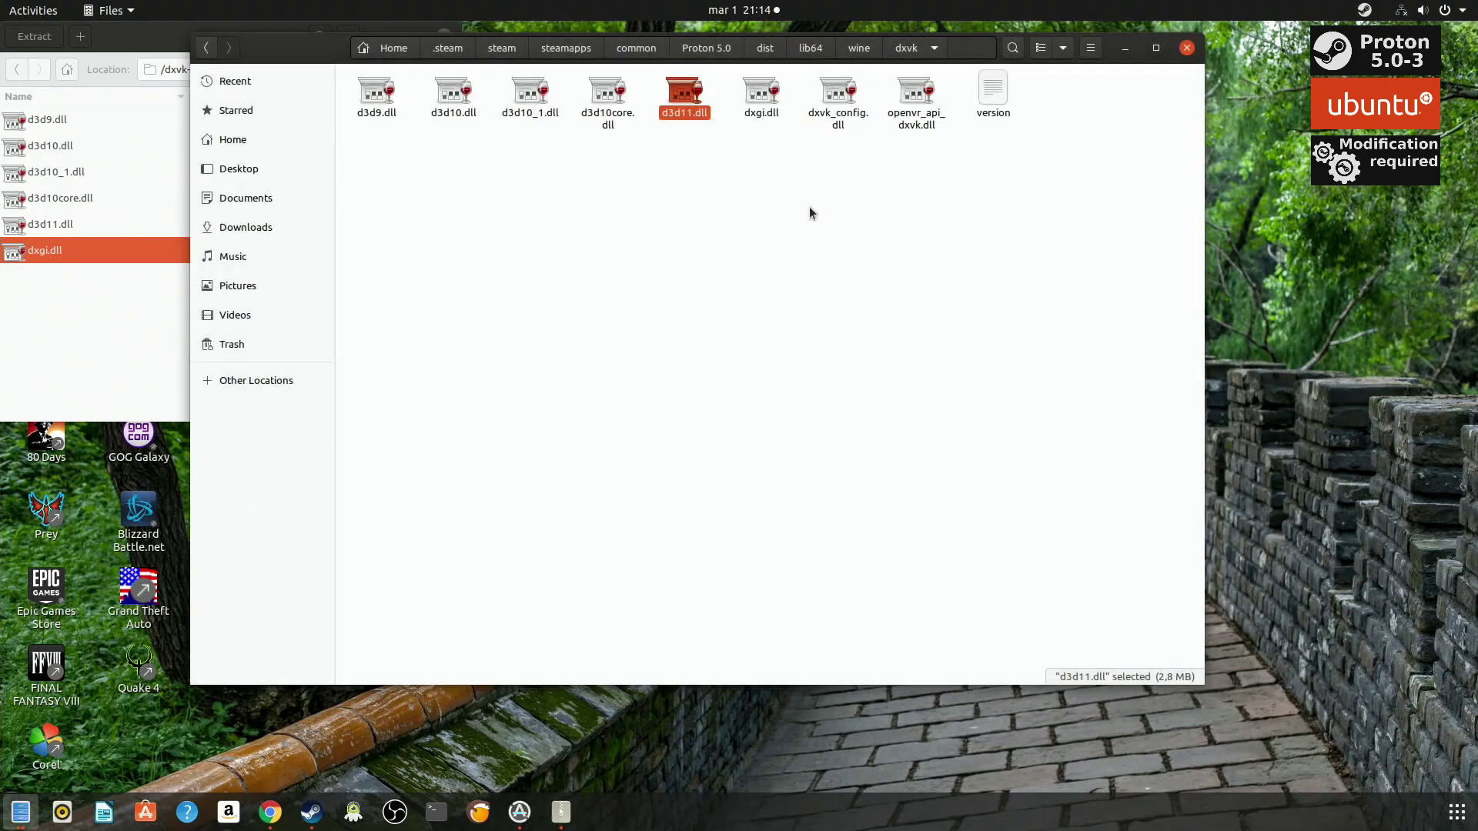
{"action": "left_click", "coordinate": [638, 158]}
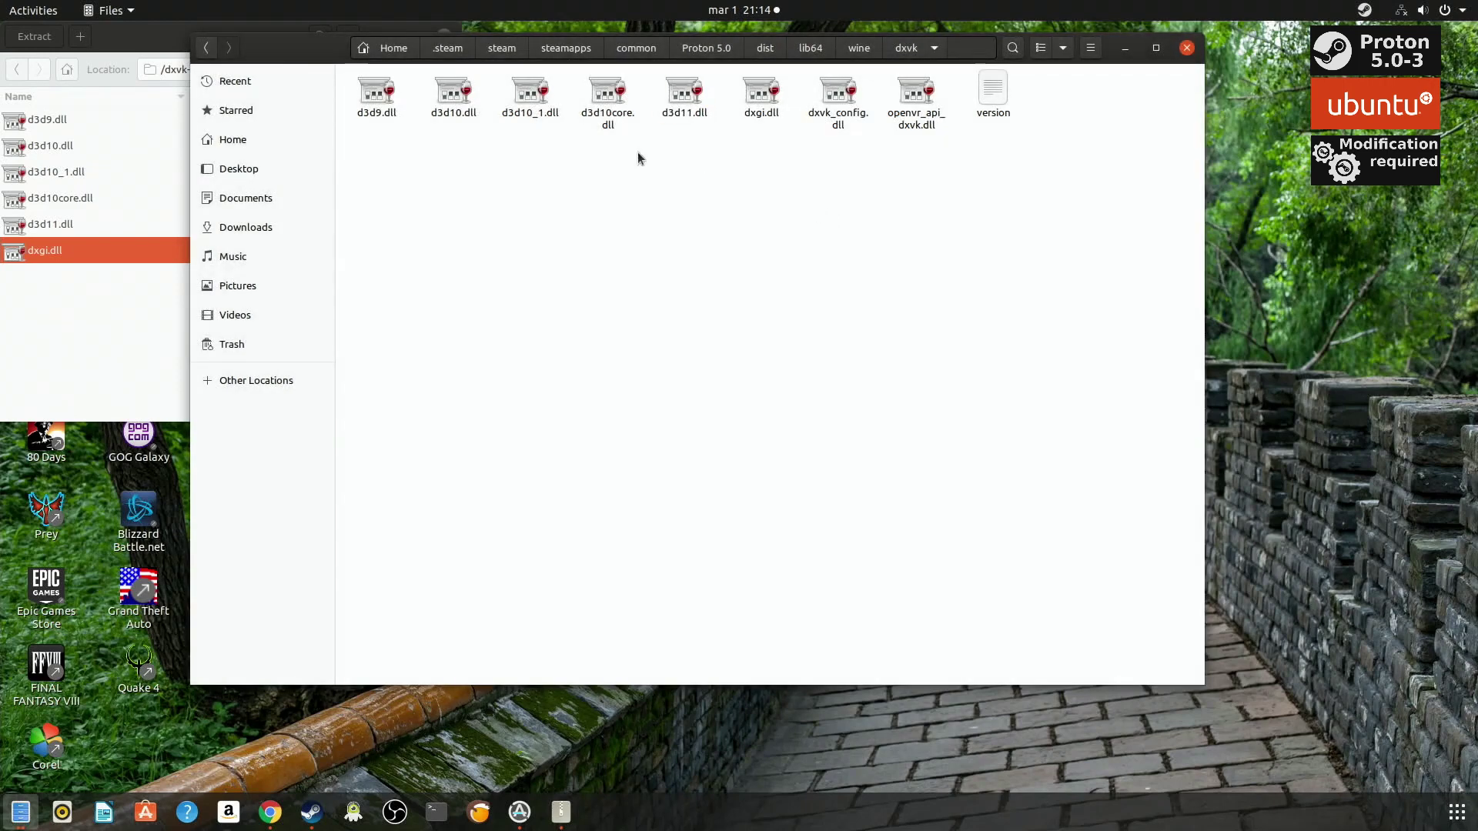
Step: Return to the archive's dxvk-1.5.5 folder and close the archive
{"action": "left_click", "coordinate": [71, 283]}
{"action": "left_click", "coordinate": [17, 72]}
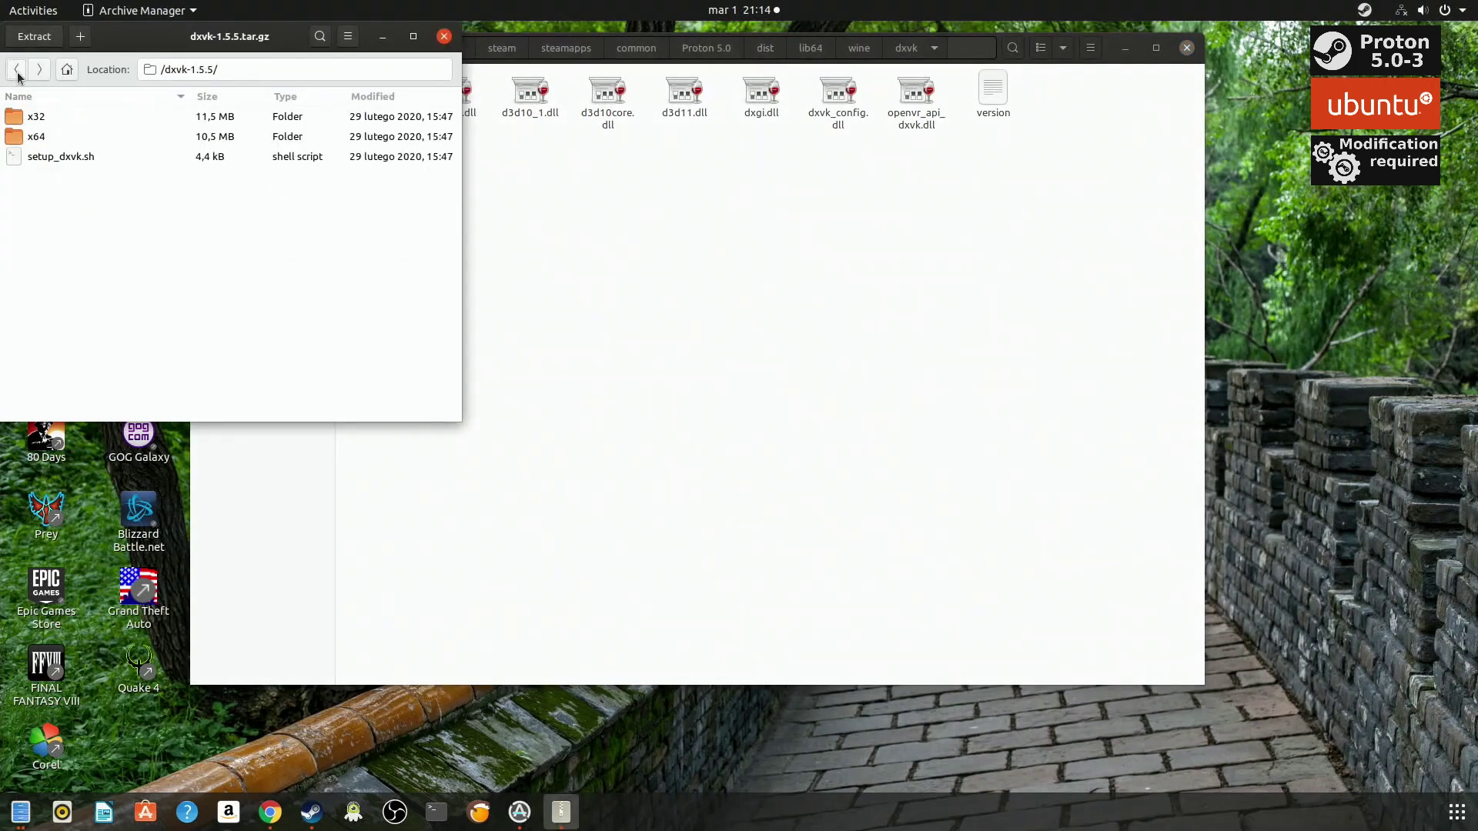
{"action": "left_click", "coordinate": [444, 37]}
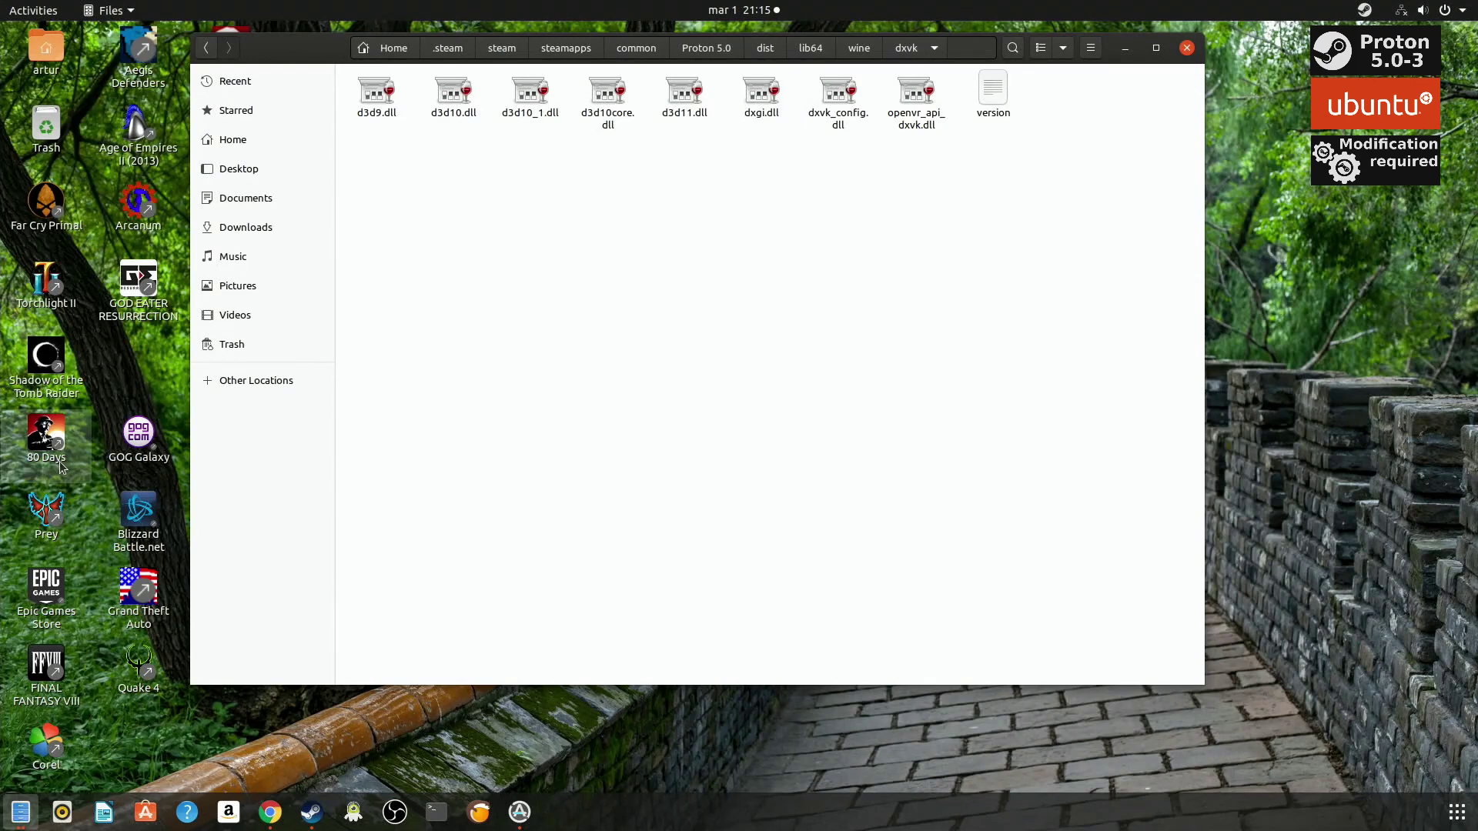
{"action": "right_click", "coordinate": [308, 815]}
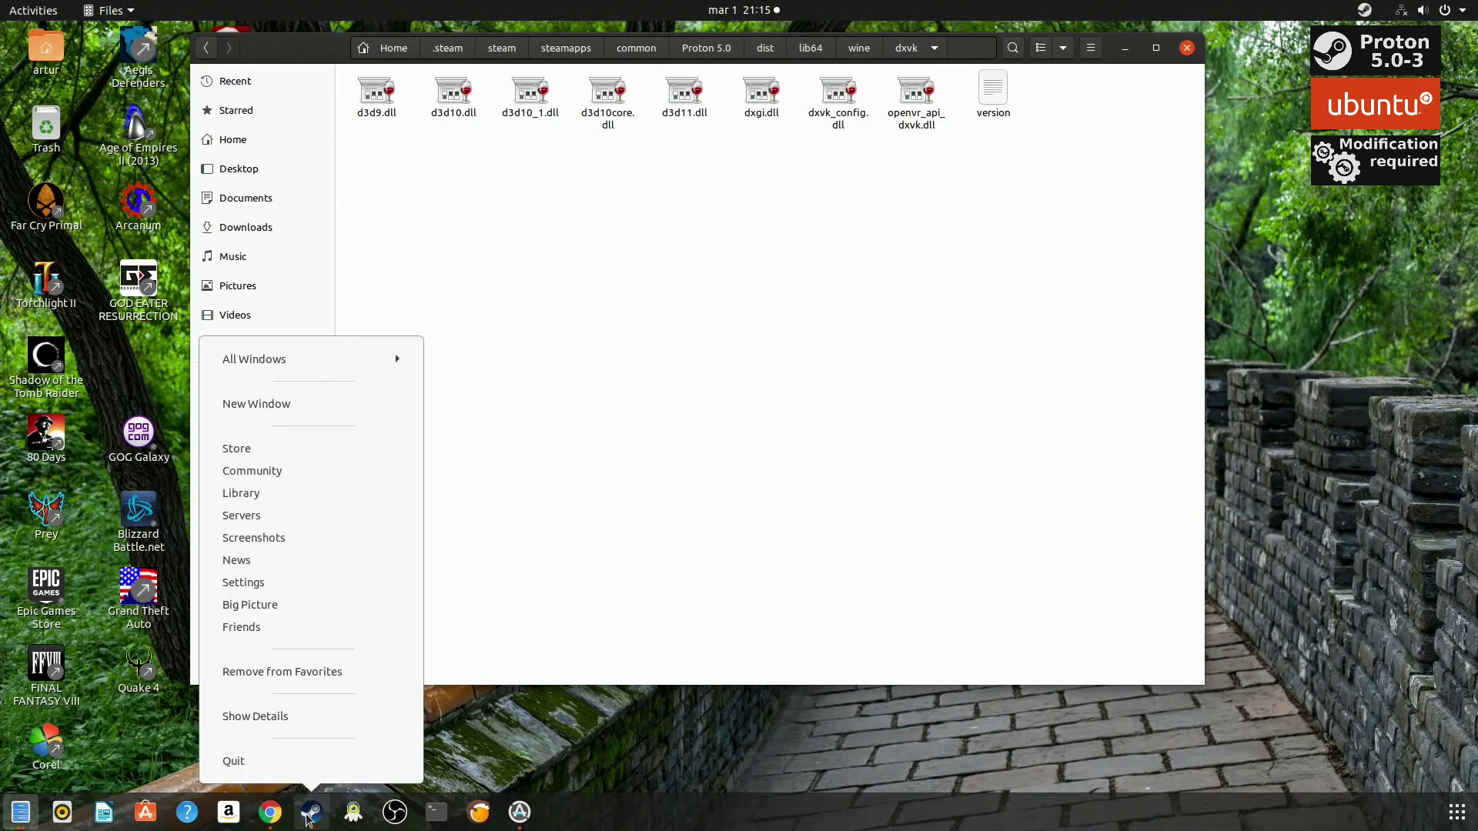
{"action": "left_click", "coordinate": [1126, 352]}
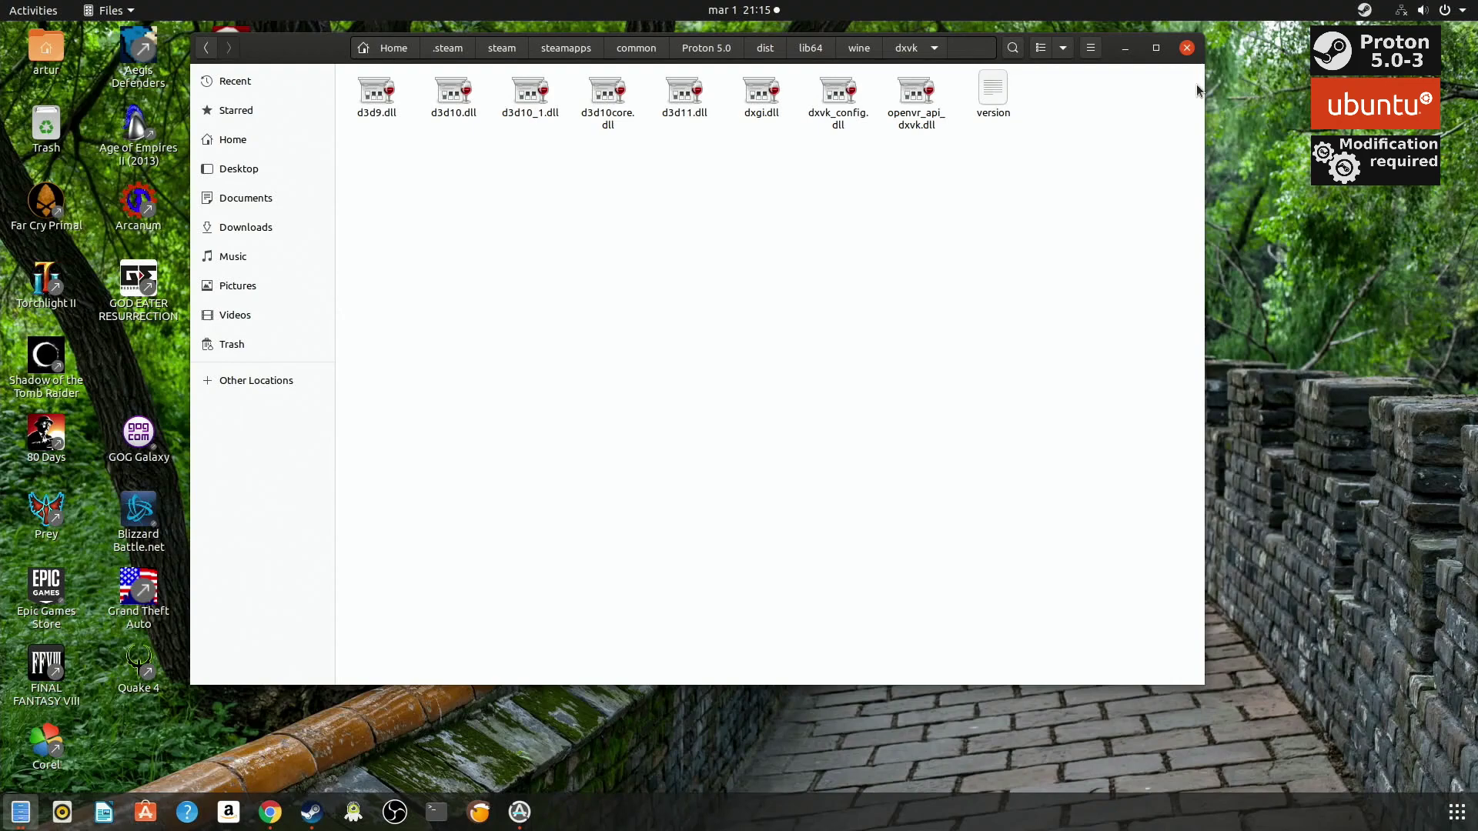